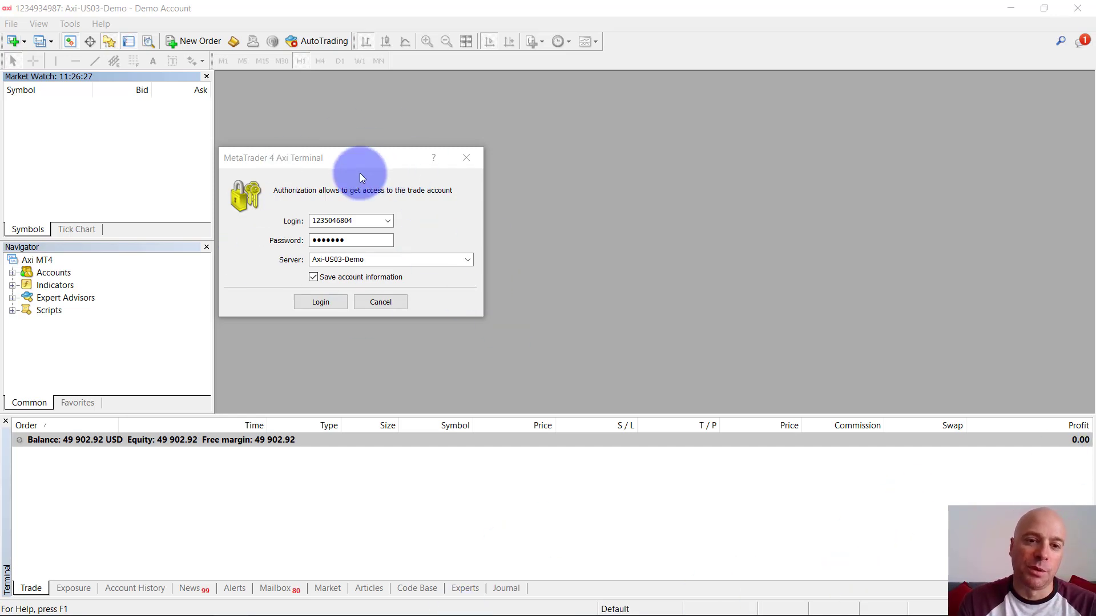
- Log in to the Axi-US03-Demo account with the saved login number
{"action": "double_click", "coordinate": [370, 221]}
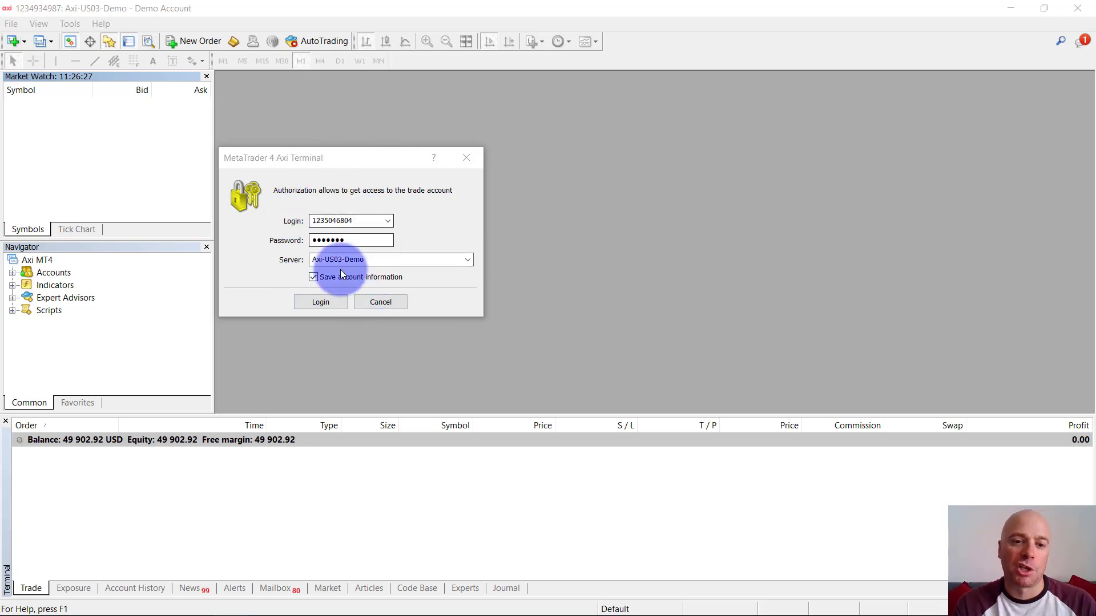
{"action": "left_click", "coordinate": [318, 303]}
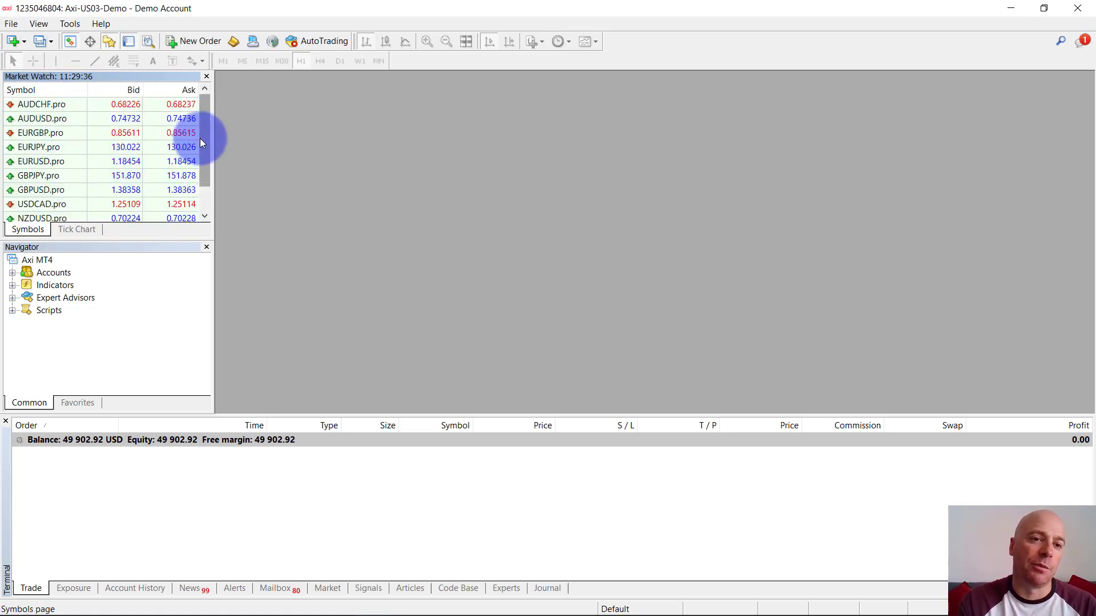
- Show all available symbols in the Market Watch list
{"action": "scroll", "coordinate": [204, 149], "scroll_direction": "down", "scroll_amount": 1}
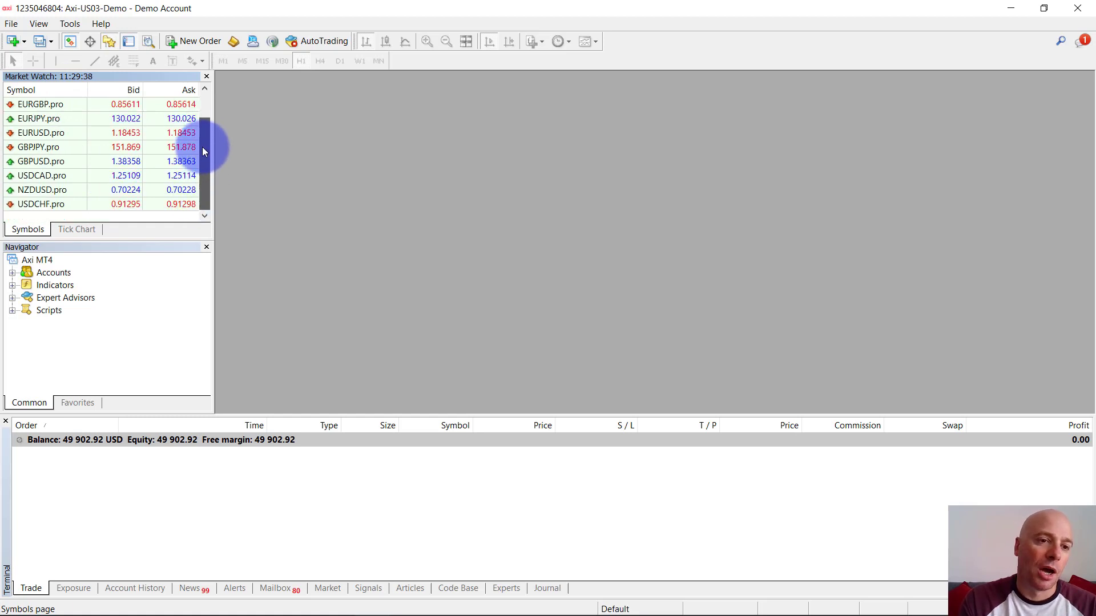
{"action": "left_click_drag", "start_coordinate": [202, 146], "coordinate": [204, 122]}
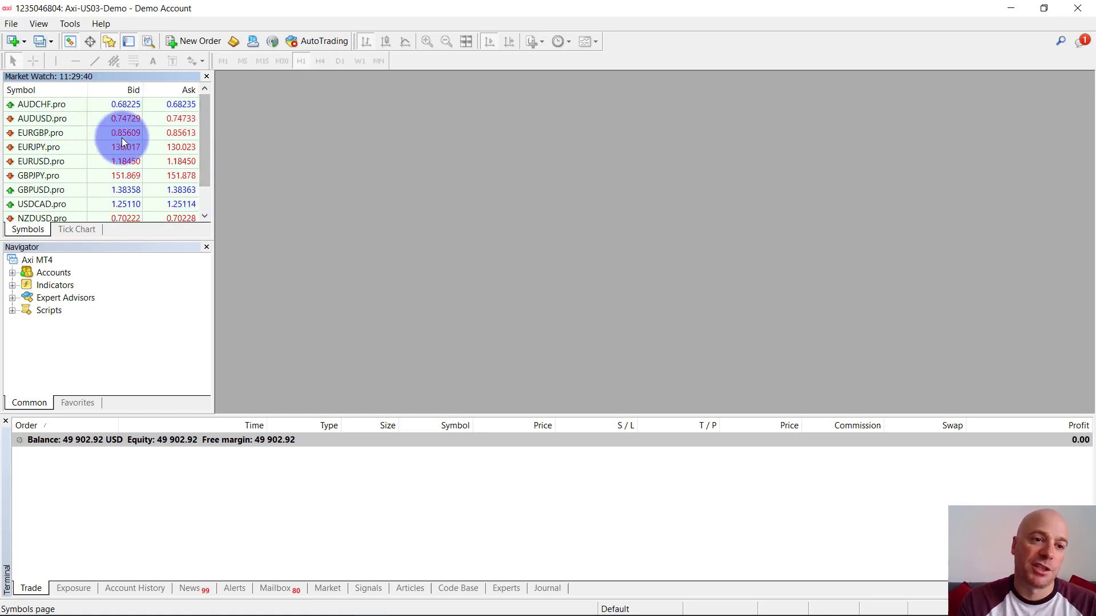
{"action": "mouse_move", "coordinate": [63, 133]}
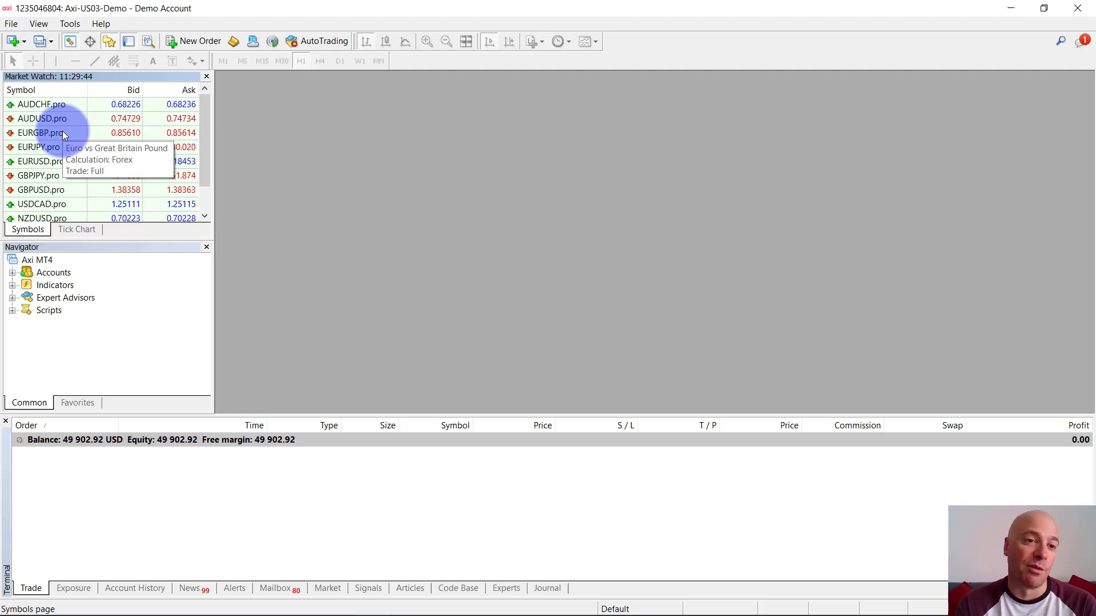
{"action": "right_click", "coordinate": [43, 131]}
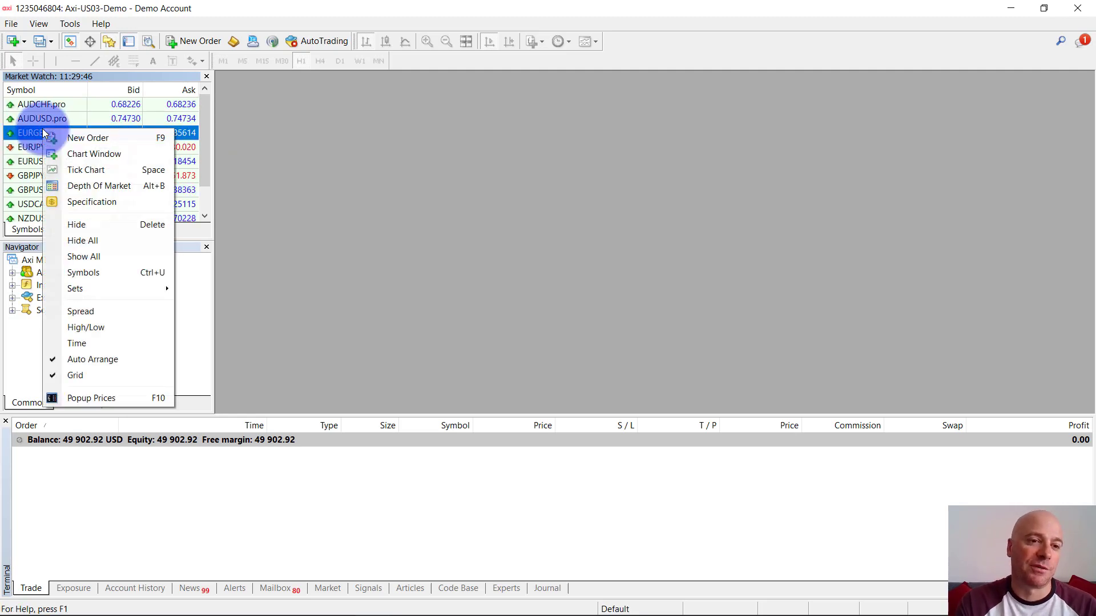
{"action": "left_click", "coordinate": [97, 258]}
{"action": "left_click_drag", "start_coordinate": [204, 95], "coordinate": [19, 118]}
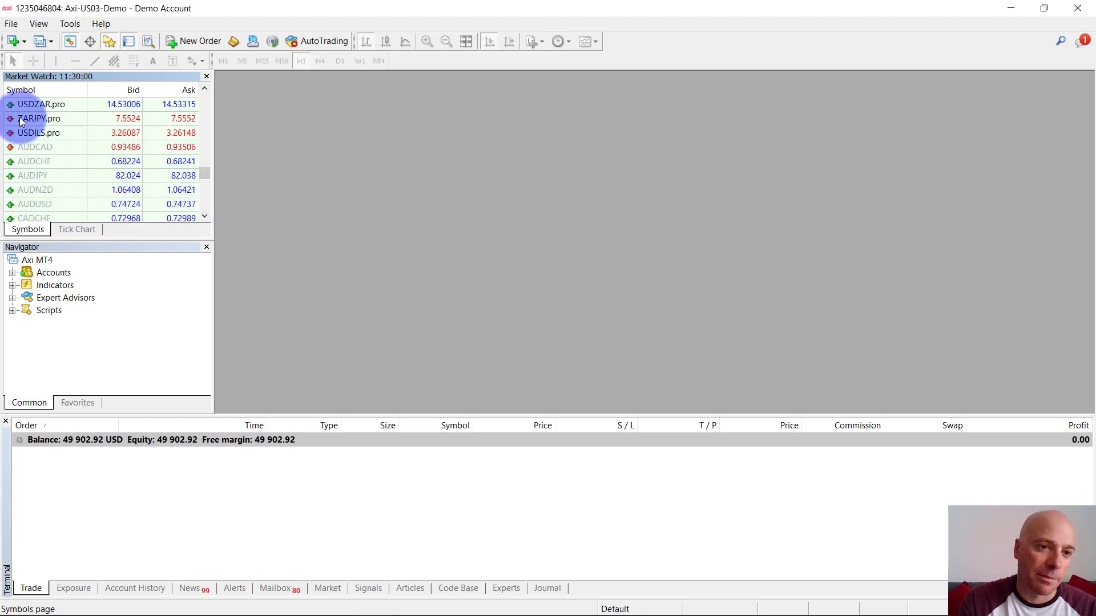
- Add a Spread column to Market Watch, e.g. 4 for EURJPY.pro
{"action": "mouse_move", "coordinate": [128, 176]}
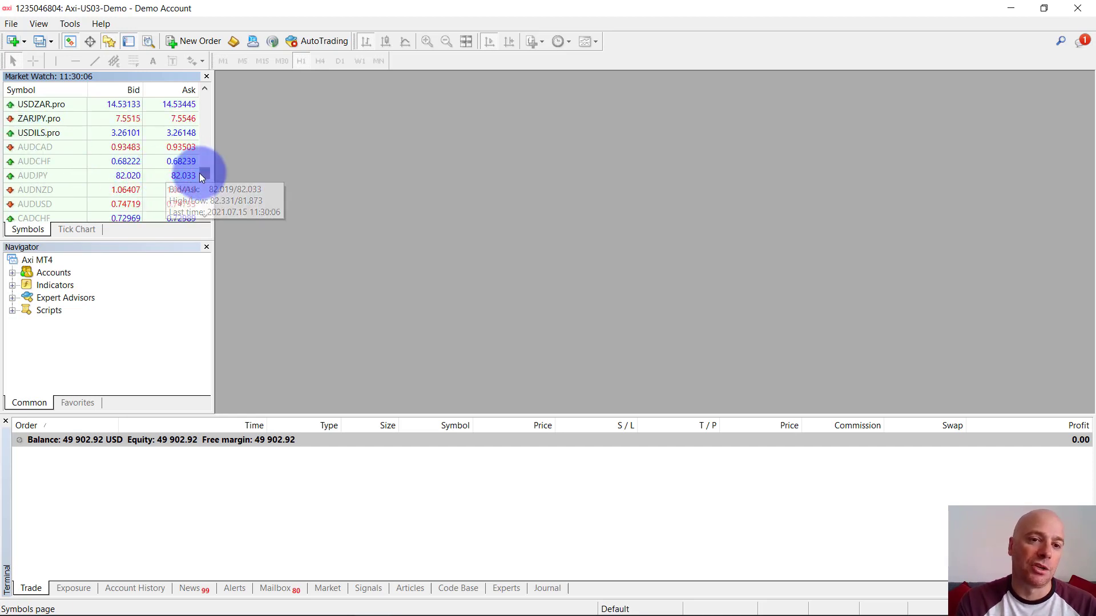
{"action": "scroll", "coordinate": [201, 174], "scroll_direction": "down", "scroll_amount": 10}
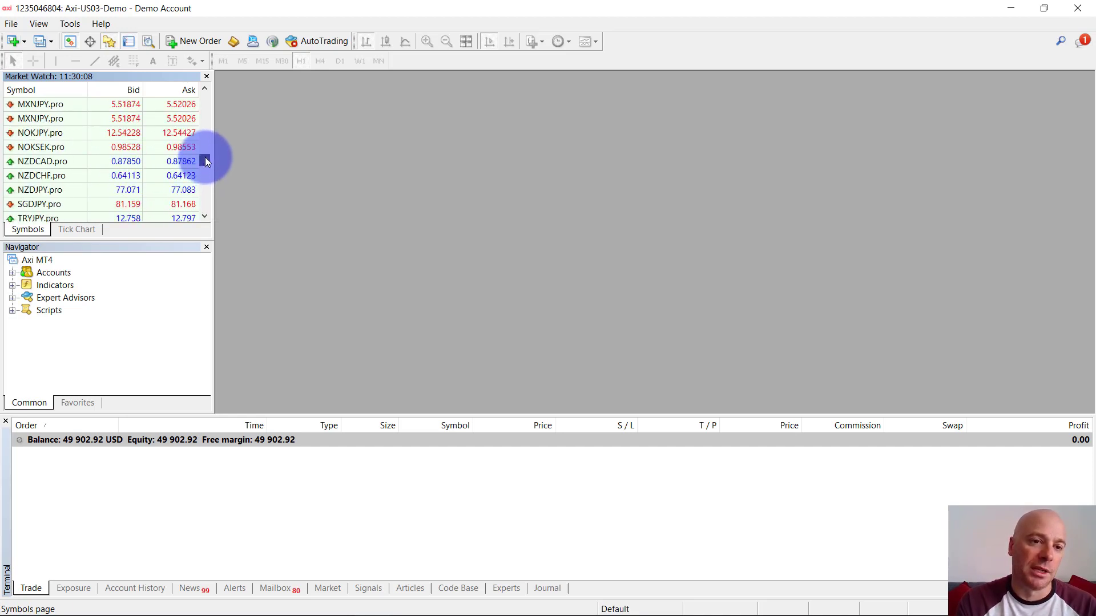
{"action": "left_click_drag", "start_coordinate": [205, 162], "coordinate": [206, 93]}
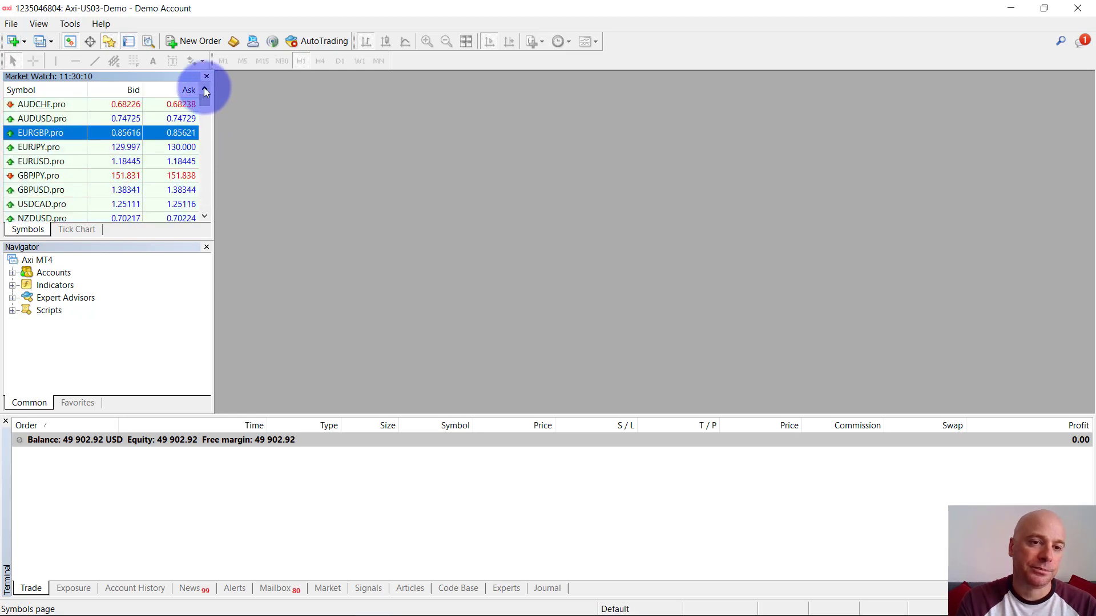
{"action": "left_click", "coordinate": [105, 149]}
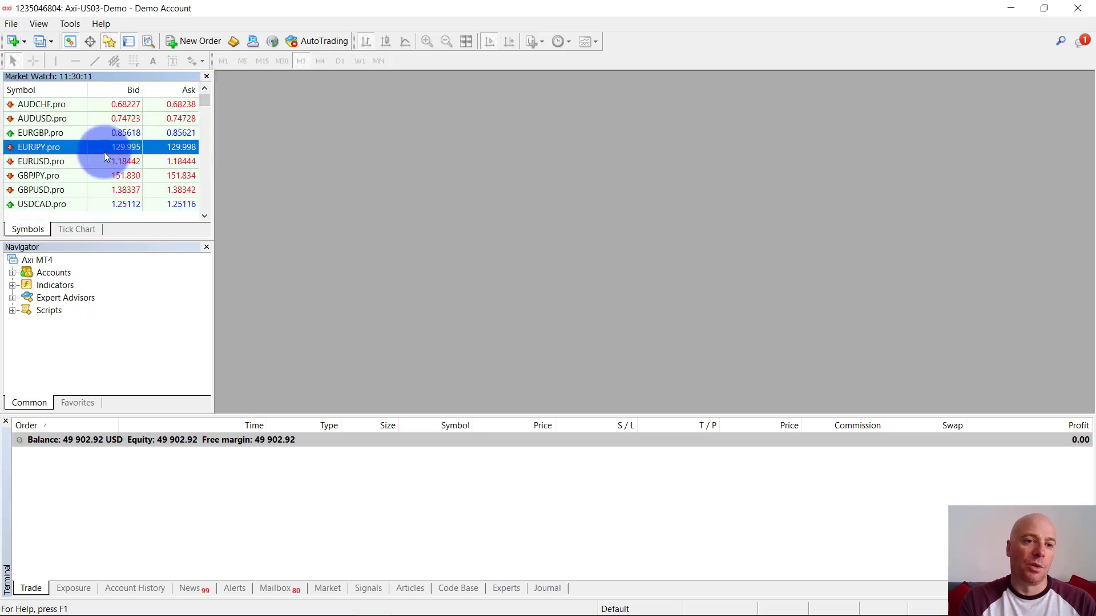
{"action": "right_click", "coordinate": [63, 153]}
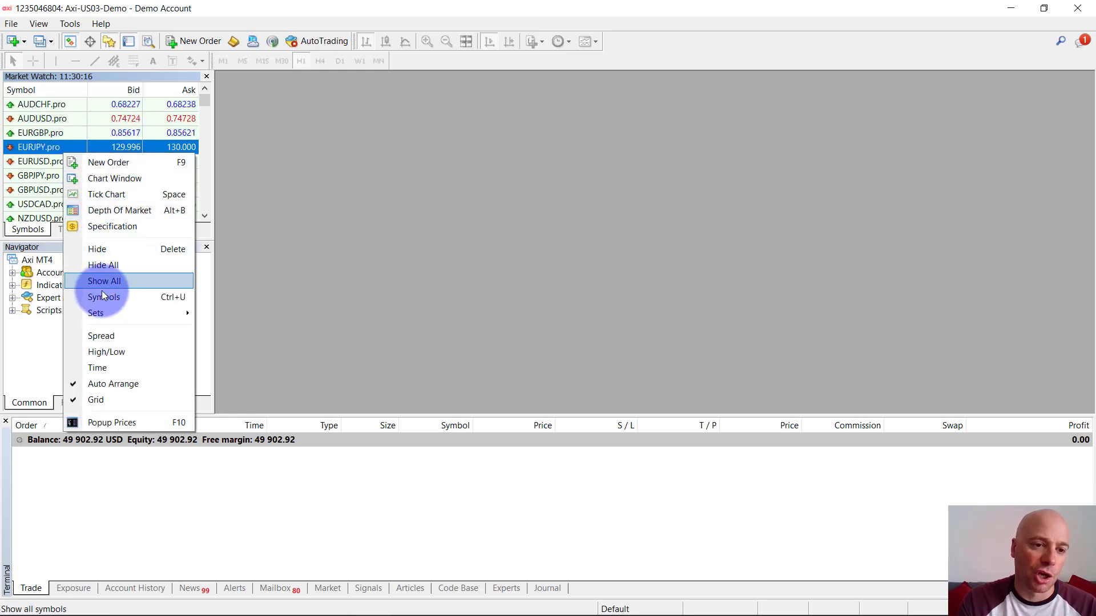
{"action": "left_click", "coordinate": [108, 337]}
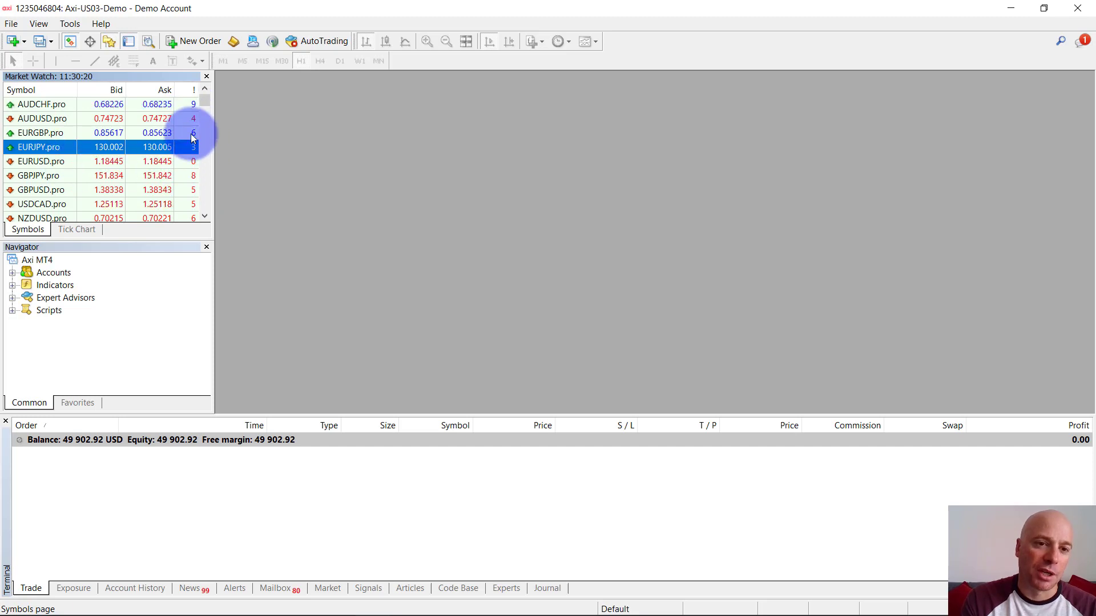
{"action": "mouse_move", "coordinate": [191, 198]}
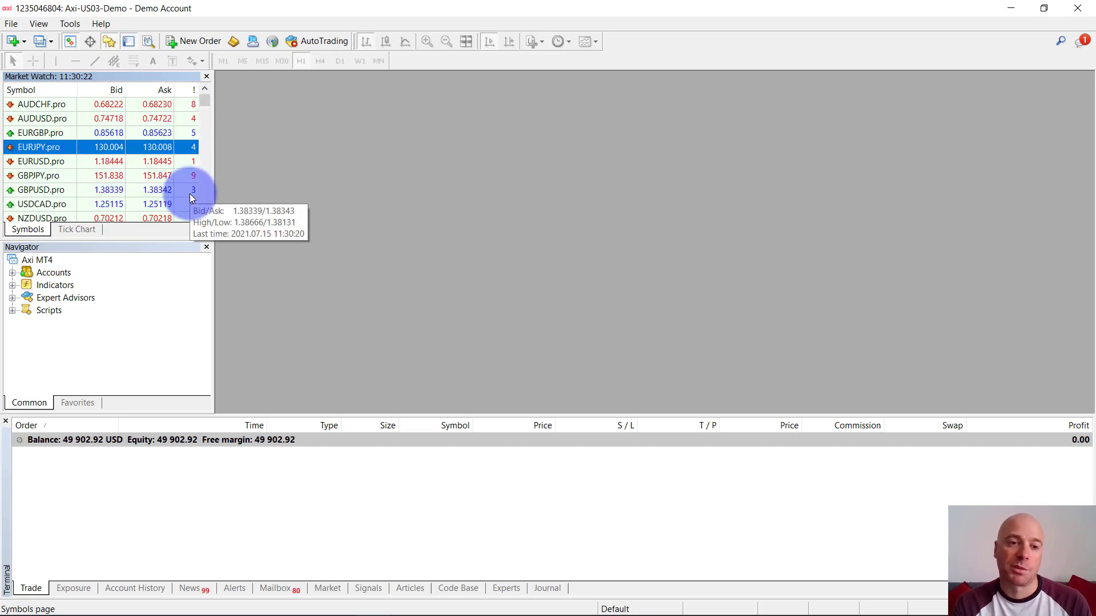
{"action": "mouse_move", "coordinate": [190, 132]}
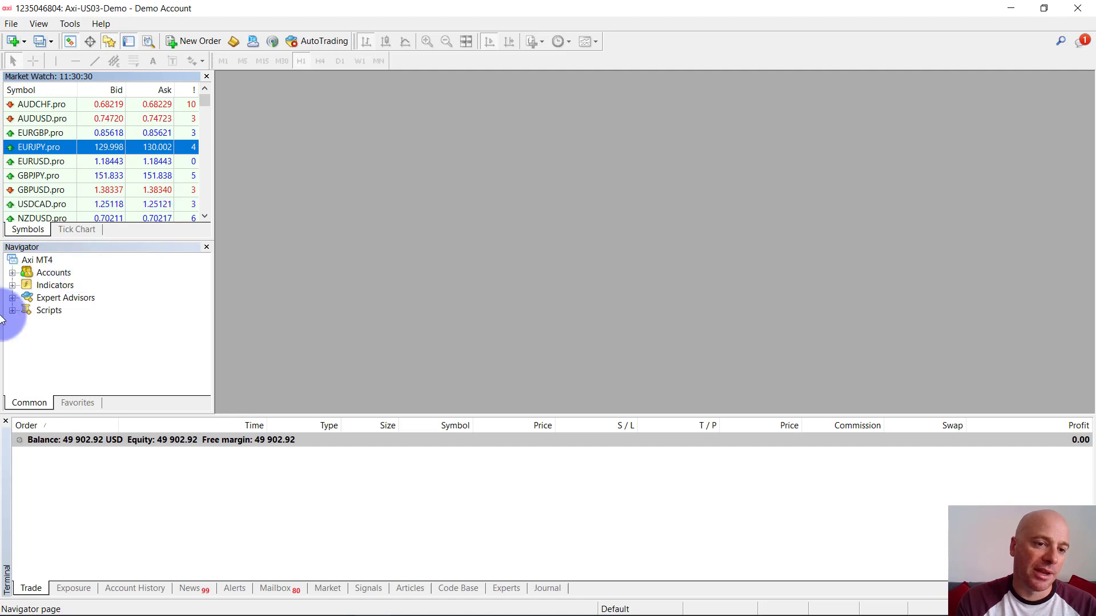
{"action": "left_click", "coordinate": [12, 273]}
{"action": "left_click", "coordinate": [12, 260]}
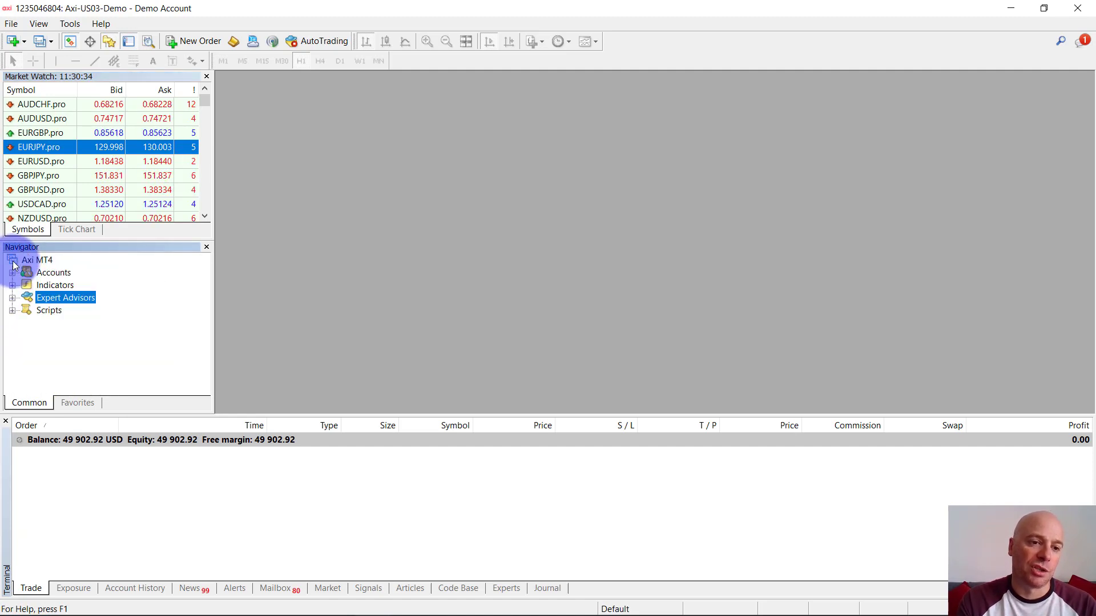
{"action": "left_click", "coordinate": [12, 285]}
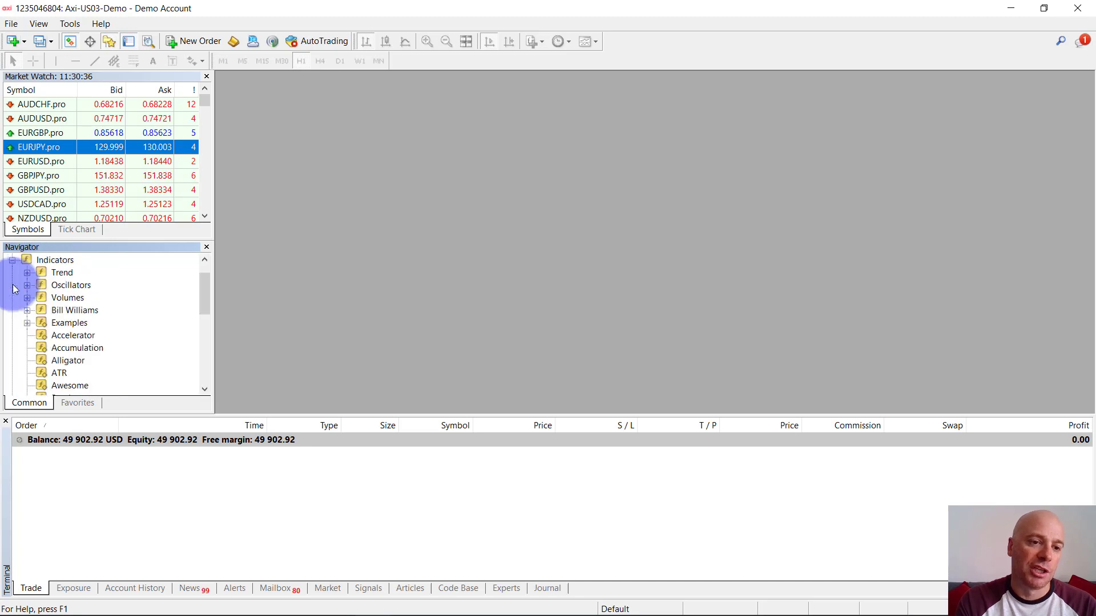
{"action": "left_click", "coordinate": [12, 261]}
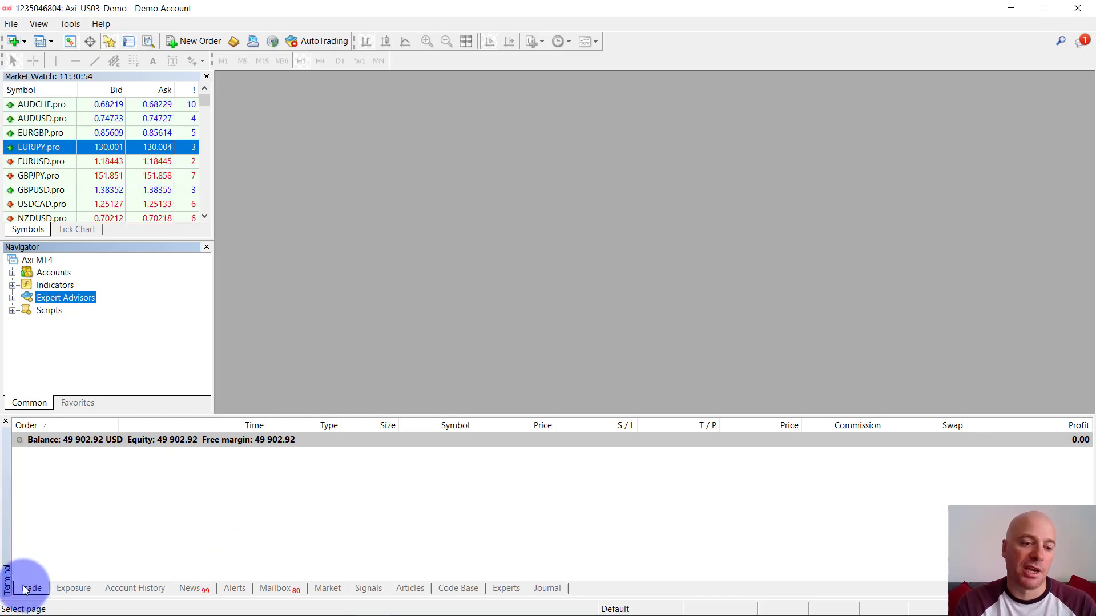
{"action": "left_click", "coordinate": [137, 587]}
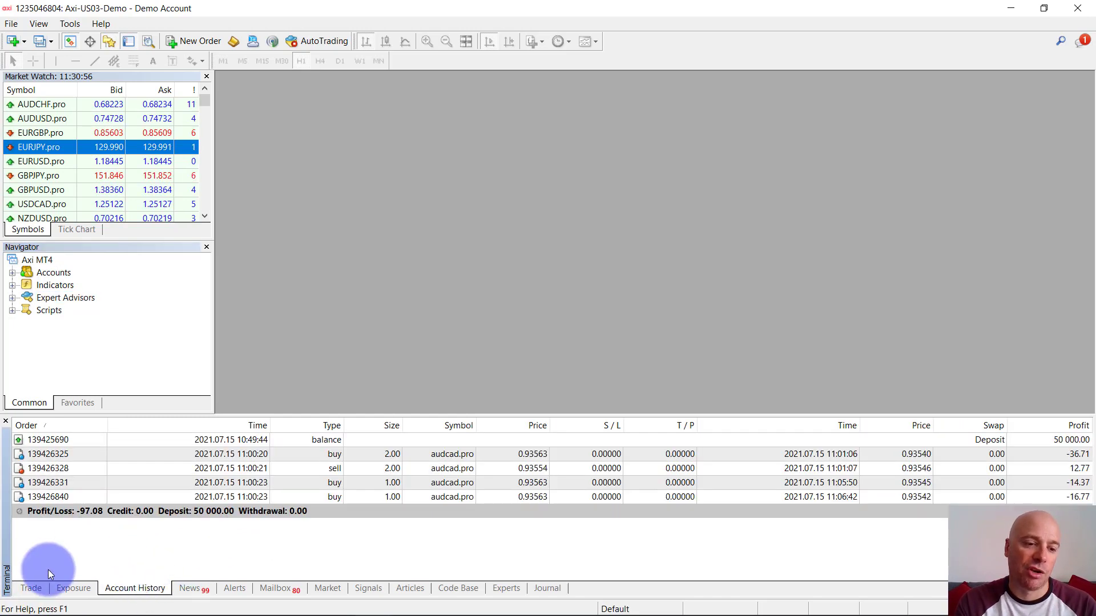
{"action": "left_click", "coordinate": [38, 587]}
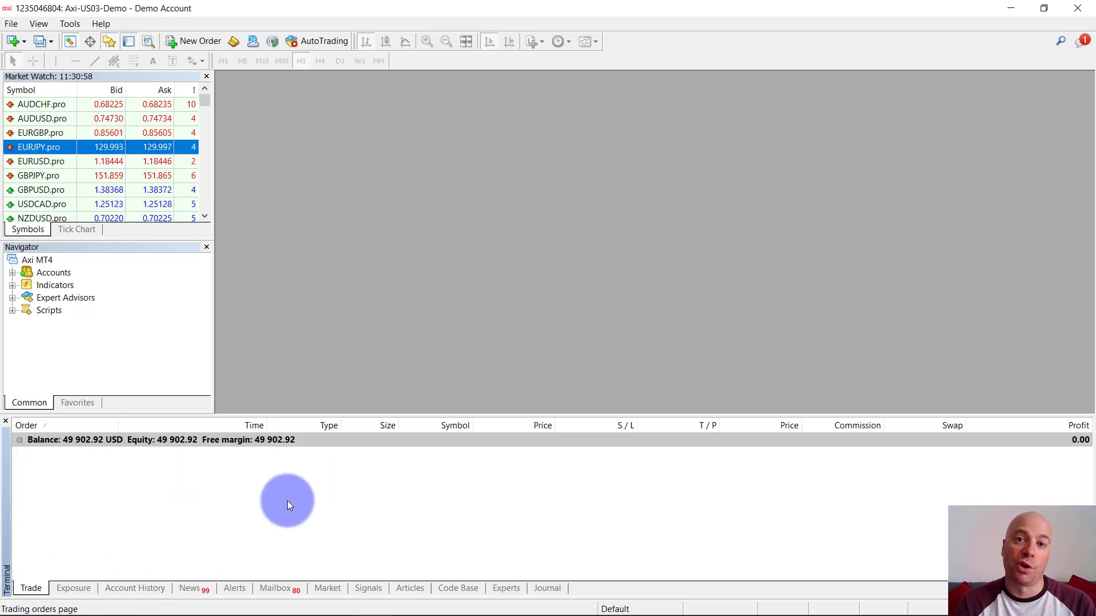
{"action": "left_click", "coordinate": [142, 590]}
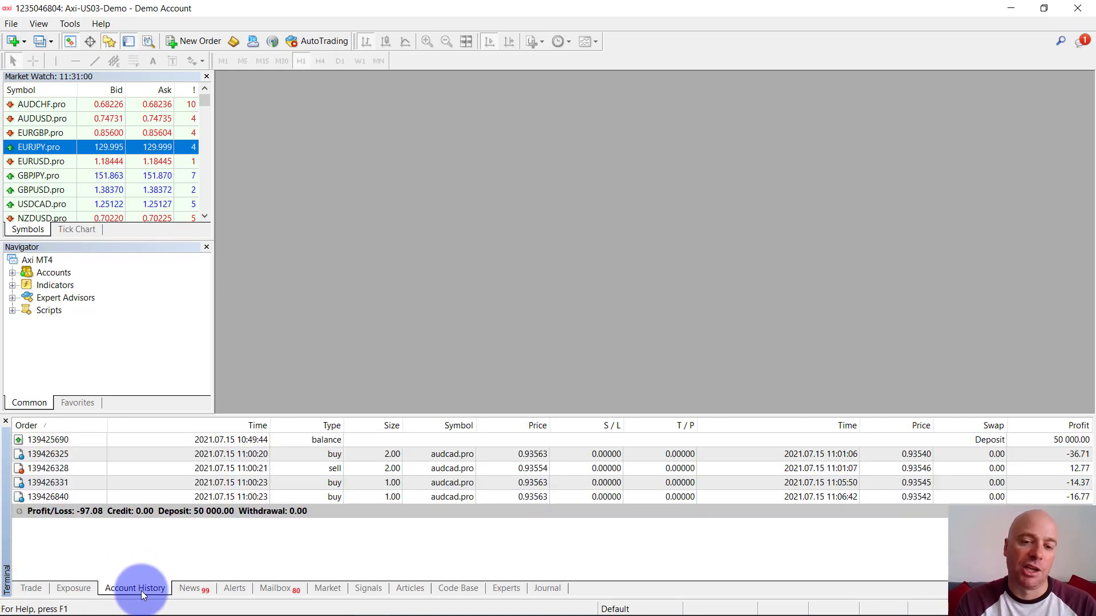
{"action": "mouse_move", "coordinate": [7, 612]}
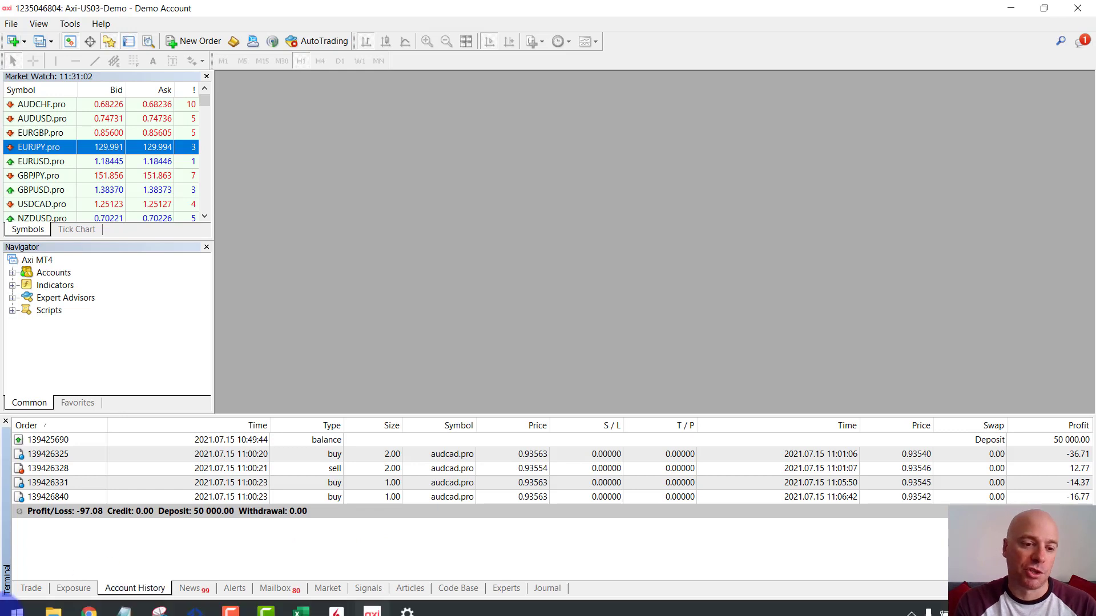
{"action": "left_click", "coordinate": [33, 590]}
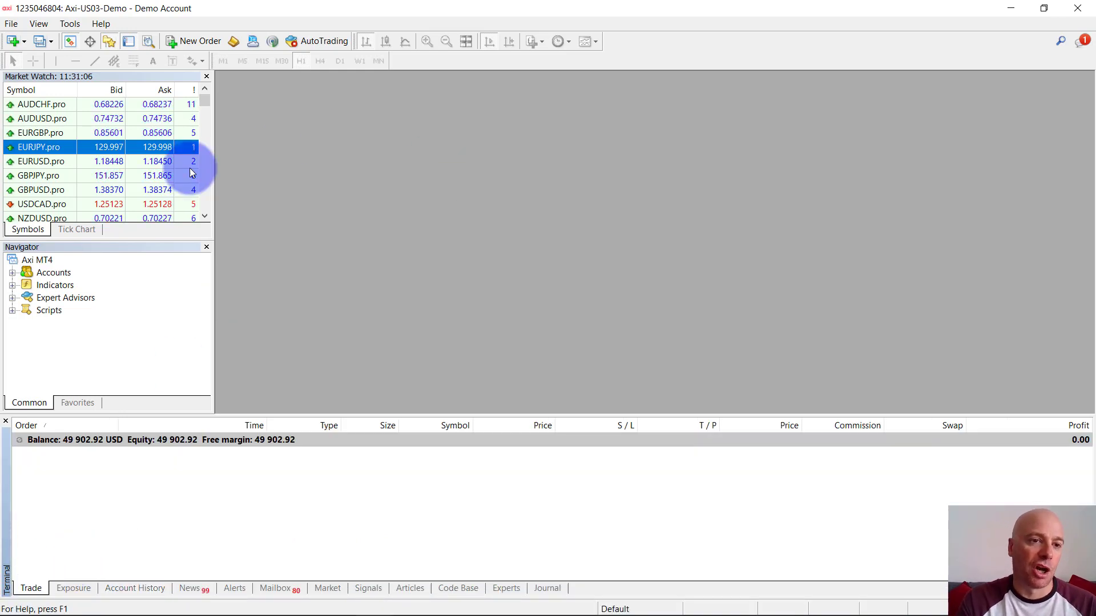
- Open AUDUSD.pro and EURUSD.pro charts, then switch the second chart to EURGBP.pro
{"action": "left_click", "coordinate": [24, 43]}
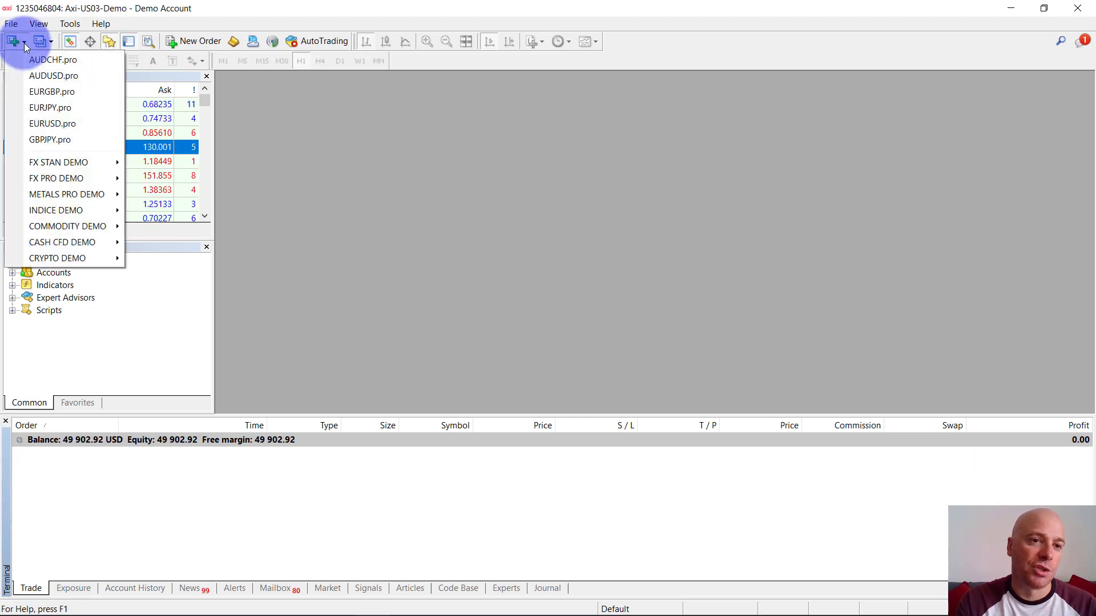
{"action": "left_click", "coordinate": [43, 79]}
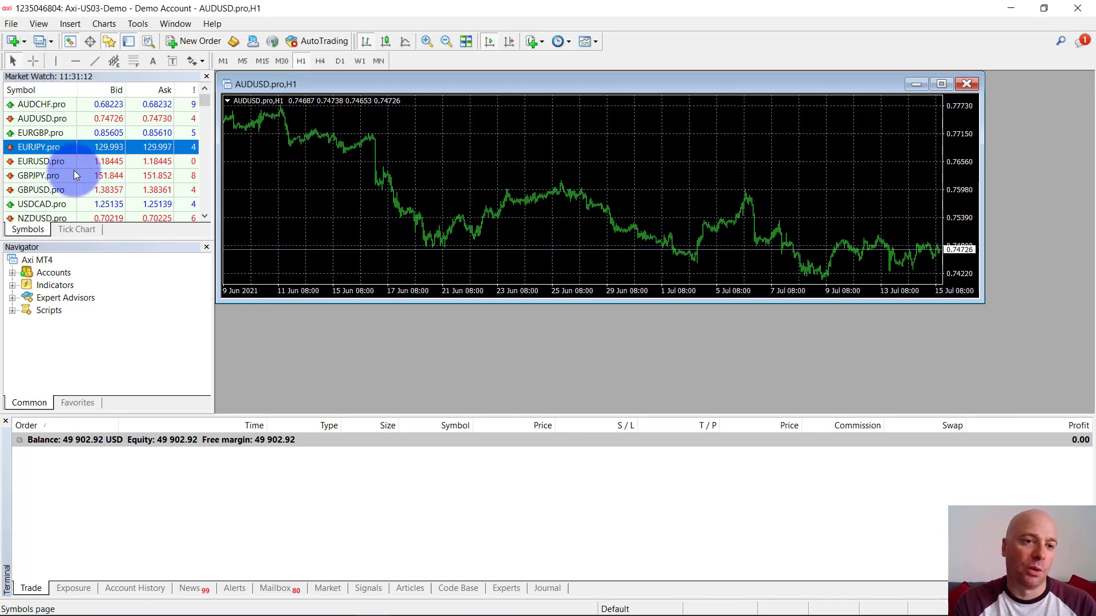
{"action": "left_click", "coordinate": [26, 162]}
{"action": "left_click_drag", "start_coordinate": [26, 164], "coordinate": [324, 352]}
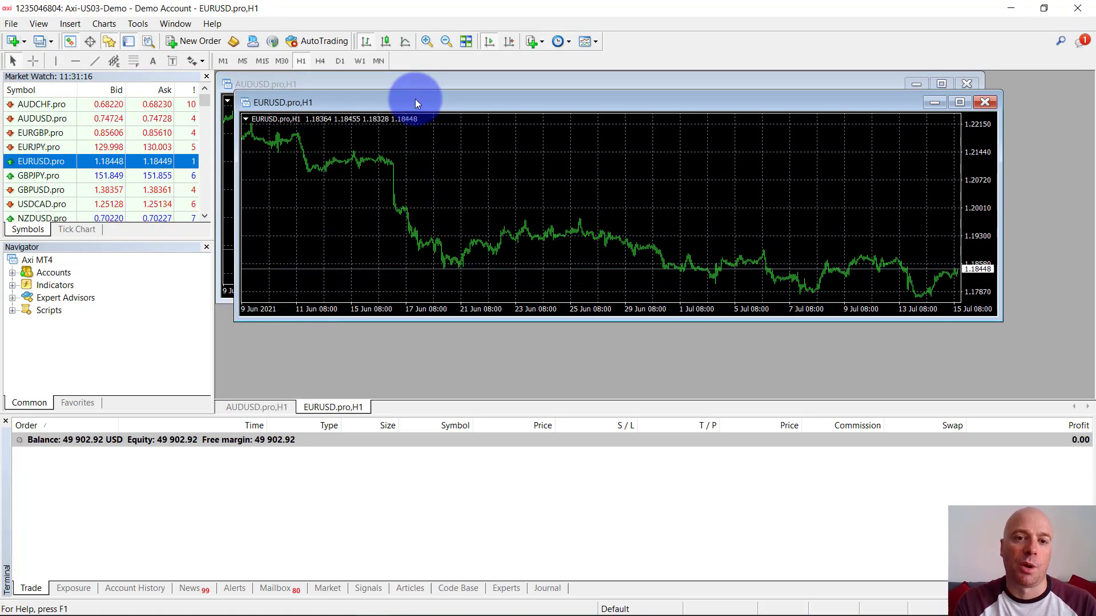
{"action": "left_click", "coordinate": [109, 172]}
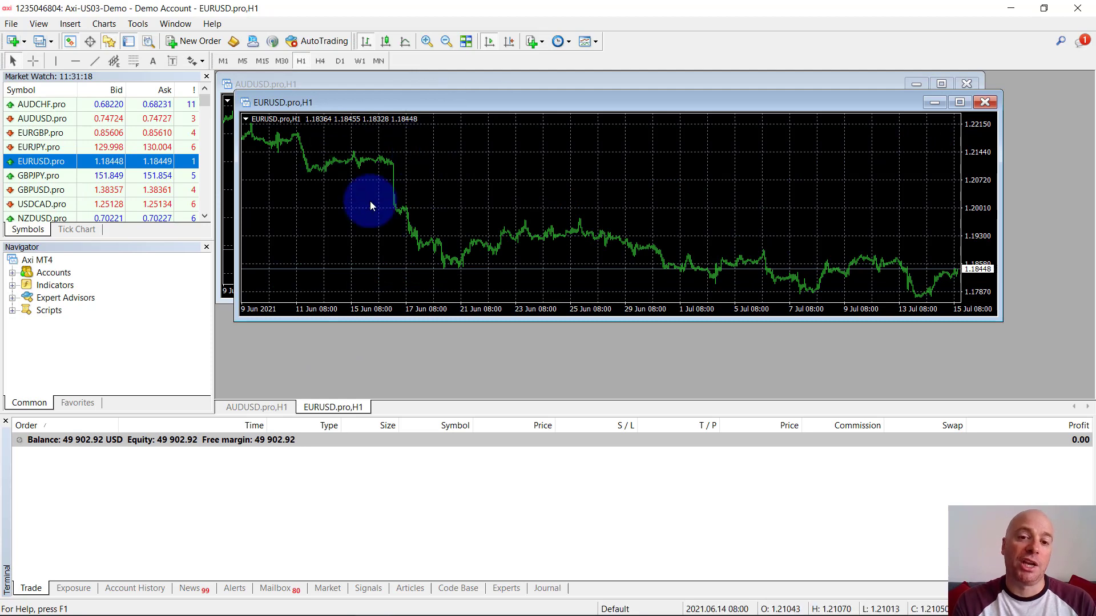
{"action": "left_click", "coordinate": [25, 133]}
{"action": "left_click_drag", "start_coordinate": [15, 134], "coordinate": [350, 183]}
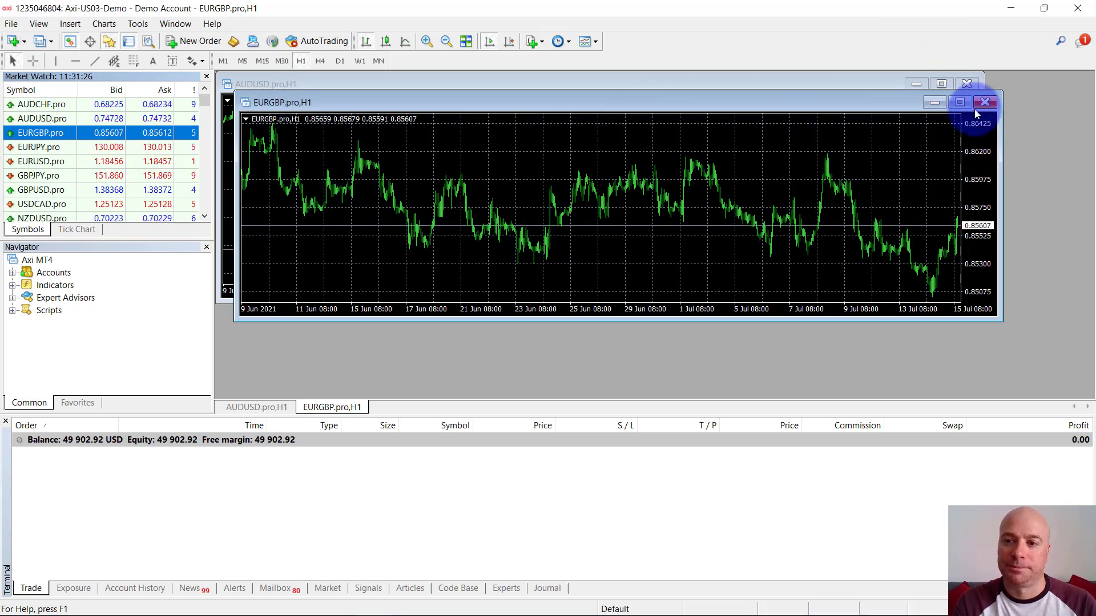
- Reposition and resize the EURGBP.pro window so it overlaps the AUDUSD chart's right side
{"action": "left_click_drag", "start_coordinate": [833, 103], "coordinate": [910, 52]}
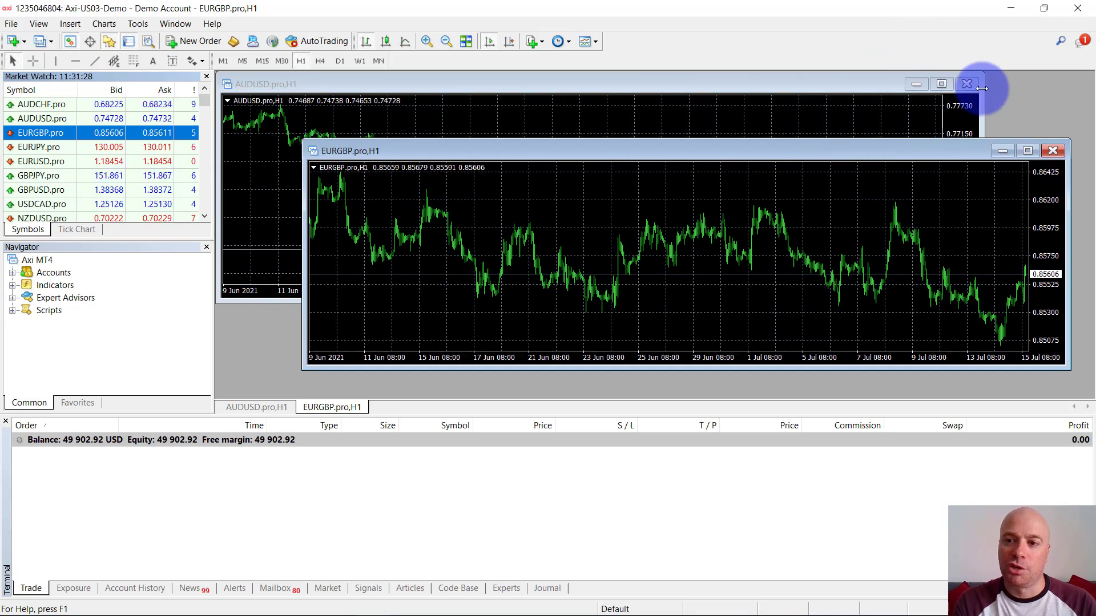
{"action": "left_click_drag", "start_coordinate": [980, 91], "coordinate": [746, 91]}
{"action": "left_click_drag", "start_coordinate": [908, 138], "coordinate": [905, 119]}
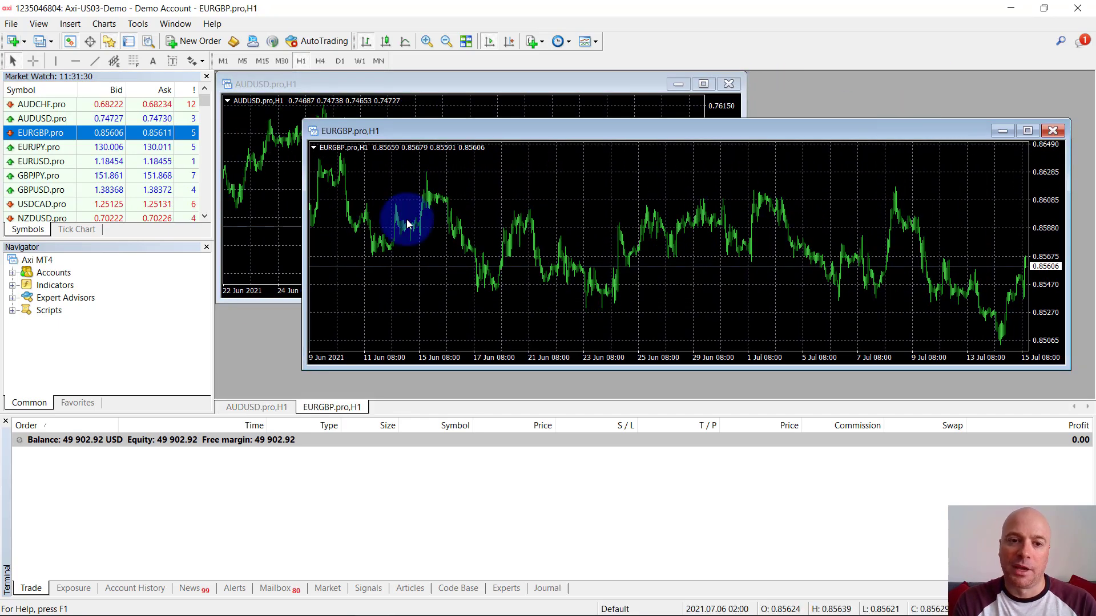
{"action": "left_click_drag", "start_coordinate": [302, 162], "coordinate": [411, 166]}
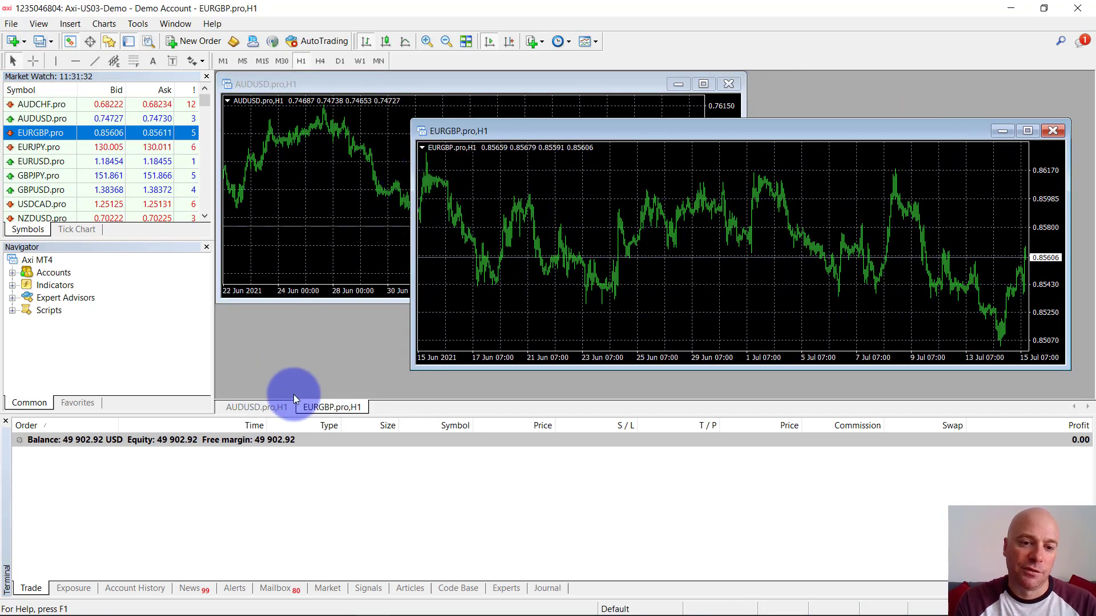
{"action": "left_click", "coordinate": [326, 405]}
{"action": "right_click", "coordinate": [326, 405]}
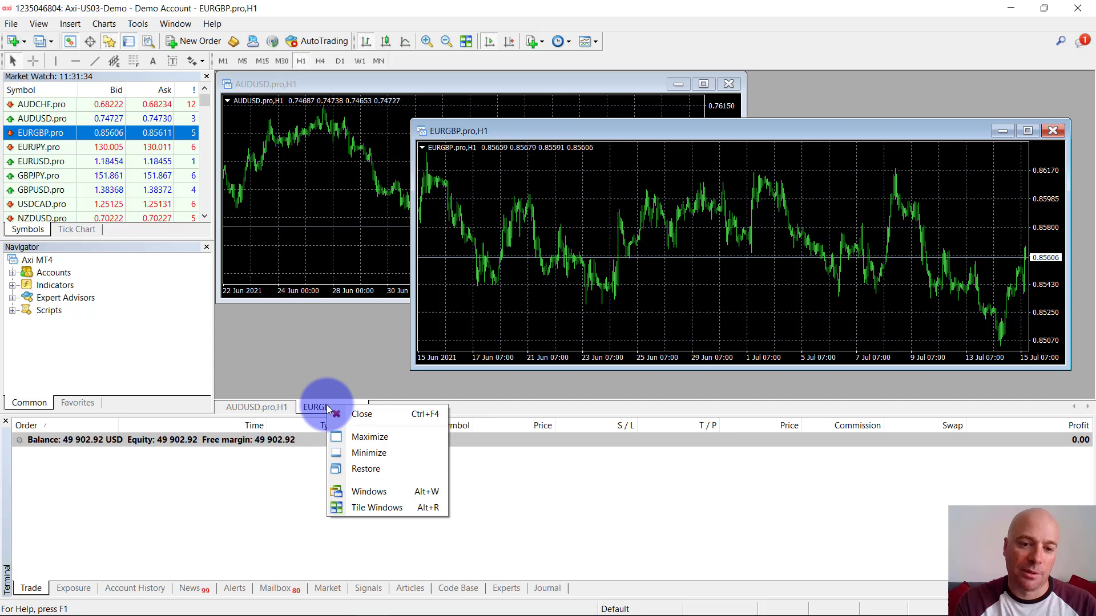
- Tile the charts, maximize AUDUSD.pro H1, and show one-click trading with 6.00 lots
{"action": "left_click", "coordinate": [362, 504]}
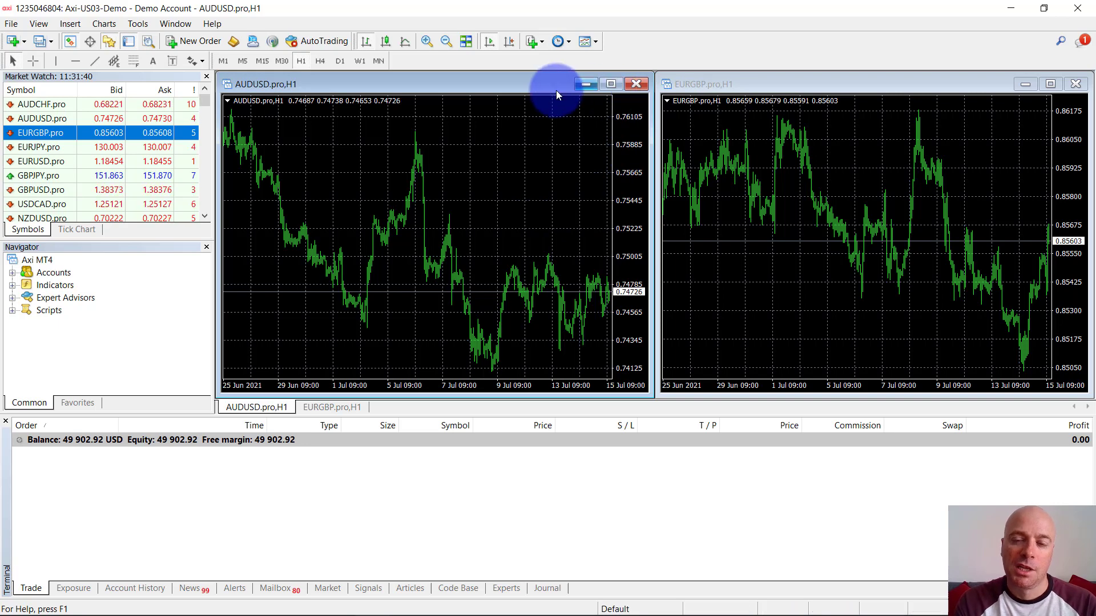
{"action": "left_click", "coordinate": [585, 85]}
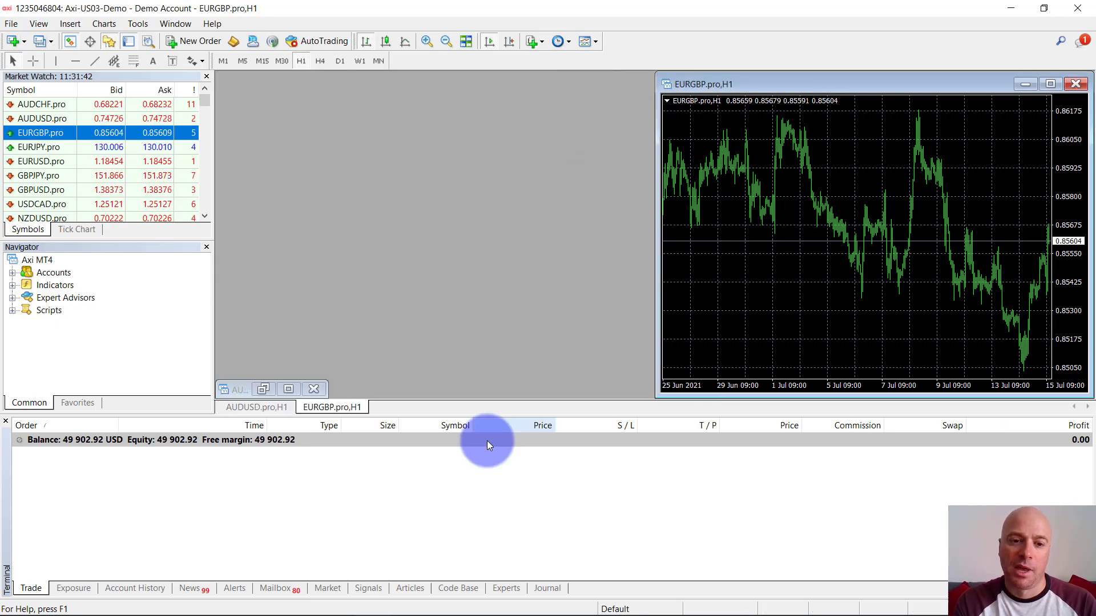
{"action": "double_click", "coordinate": [262, 391]}
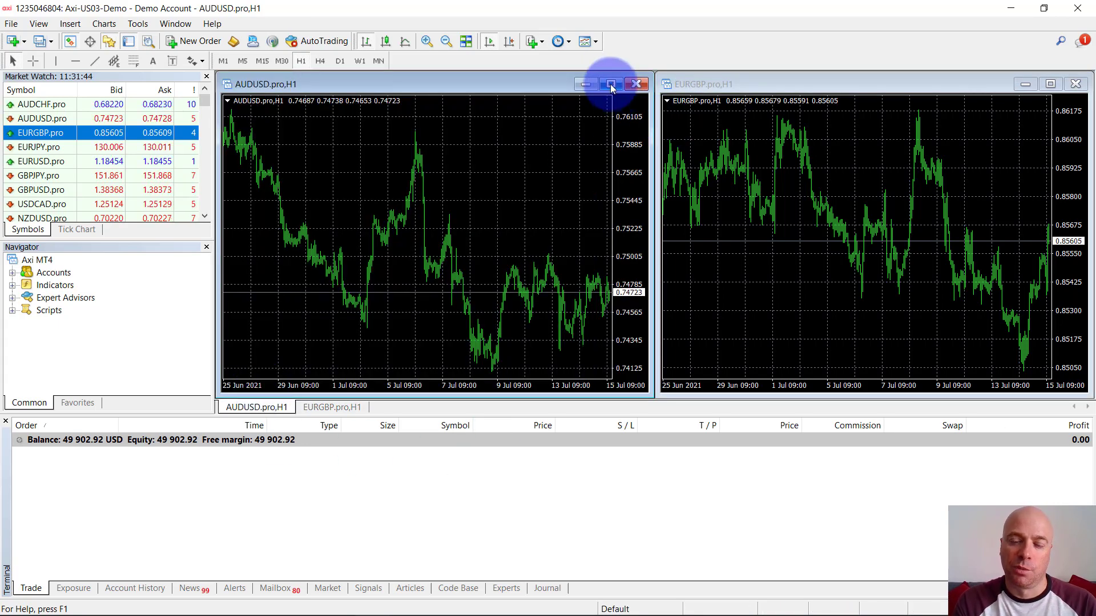
{"action": "left_click", "coordinate": [611, 84]}
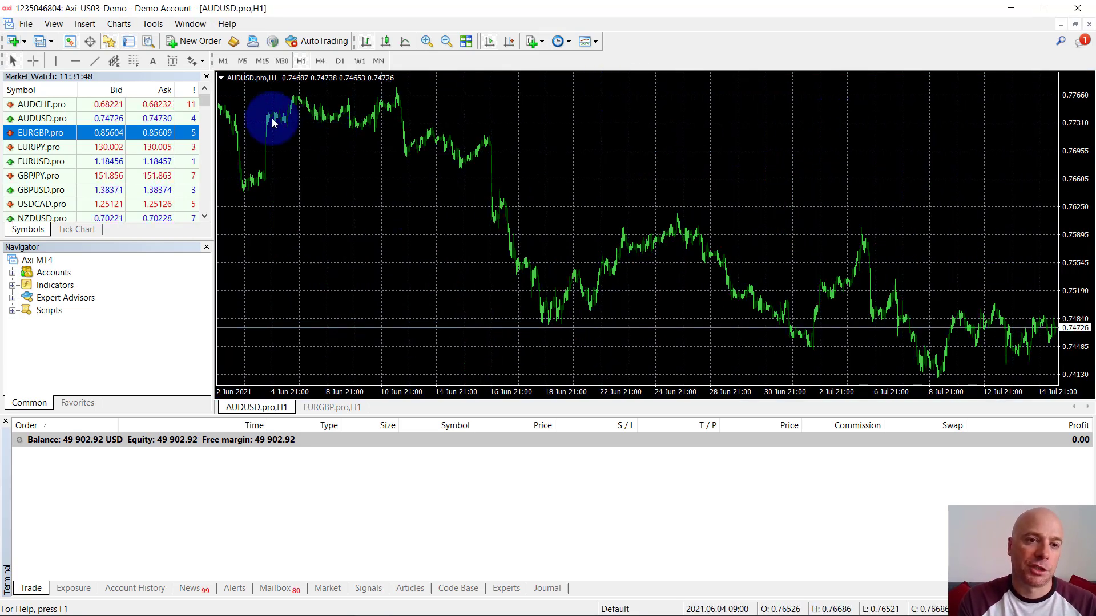
{"action": "left_click", "coordinate": [221, 78]}
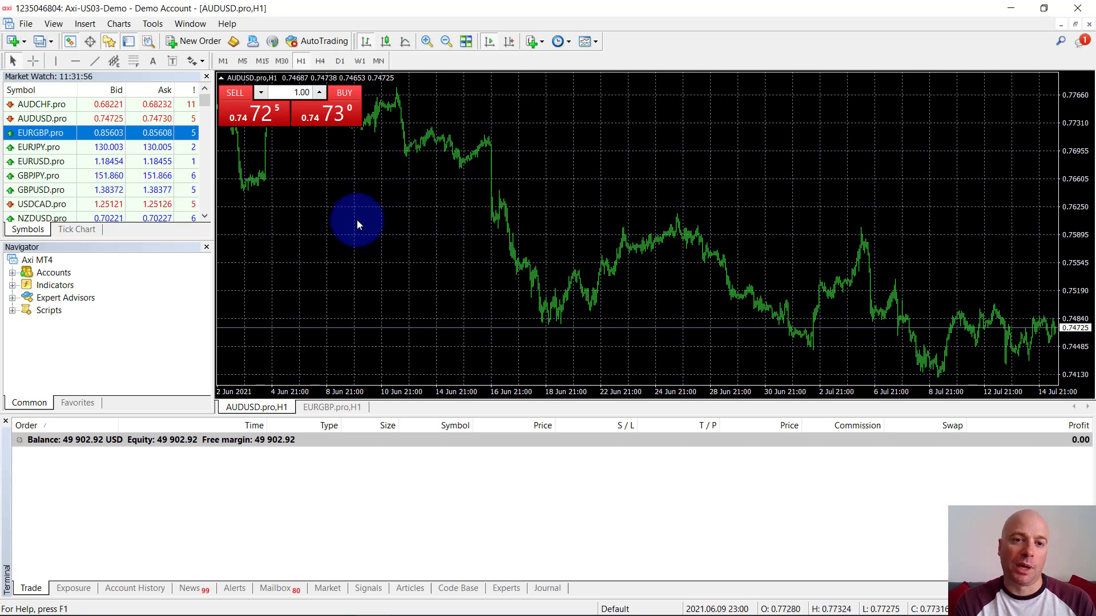
{"action": "left_click", "coordinate": [301, 93]}
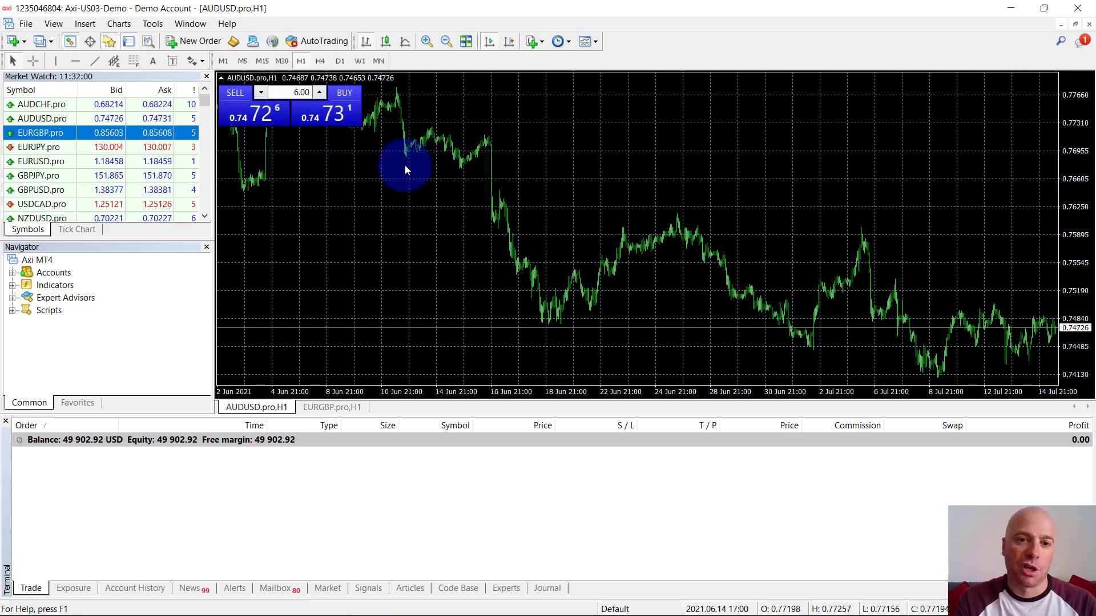
- Accept the one-click trading terms to enable instant trading
{"action": "left_click", "coordinate": [335, 116]}
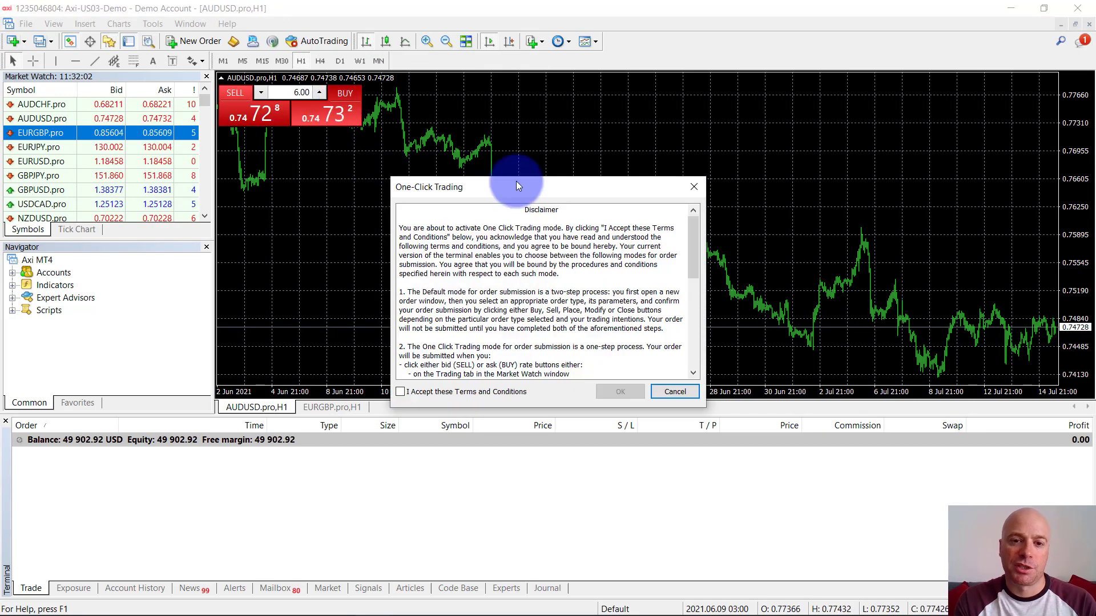
{"action": "left_click", "coordinate": [400, 392]}
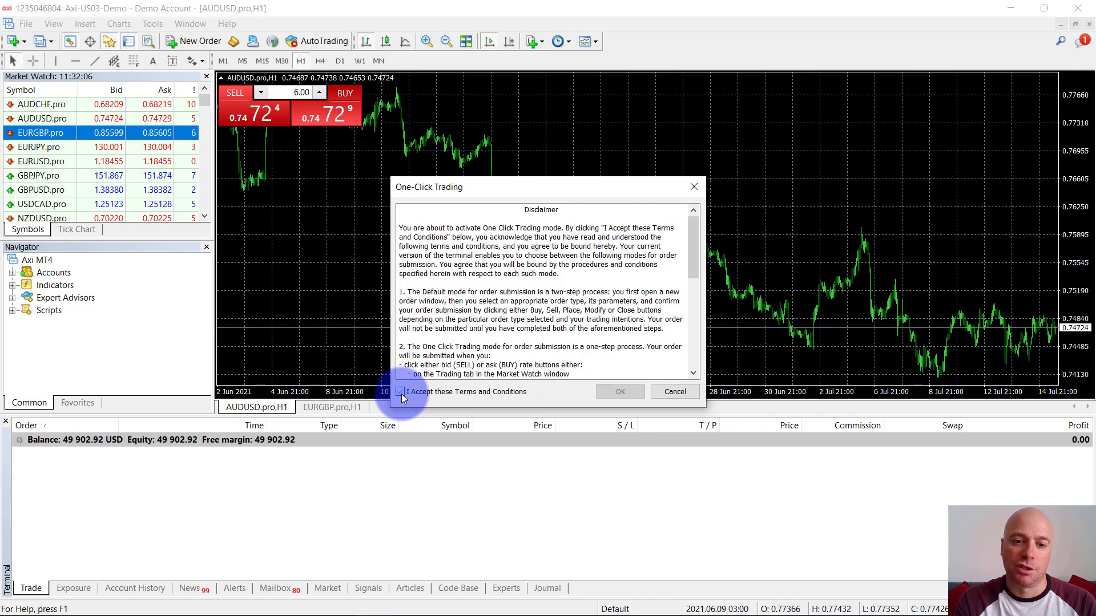
{"action": "left_click", "coordinate": [620, 392]}
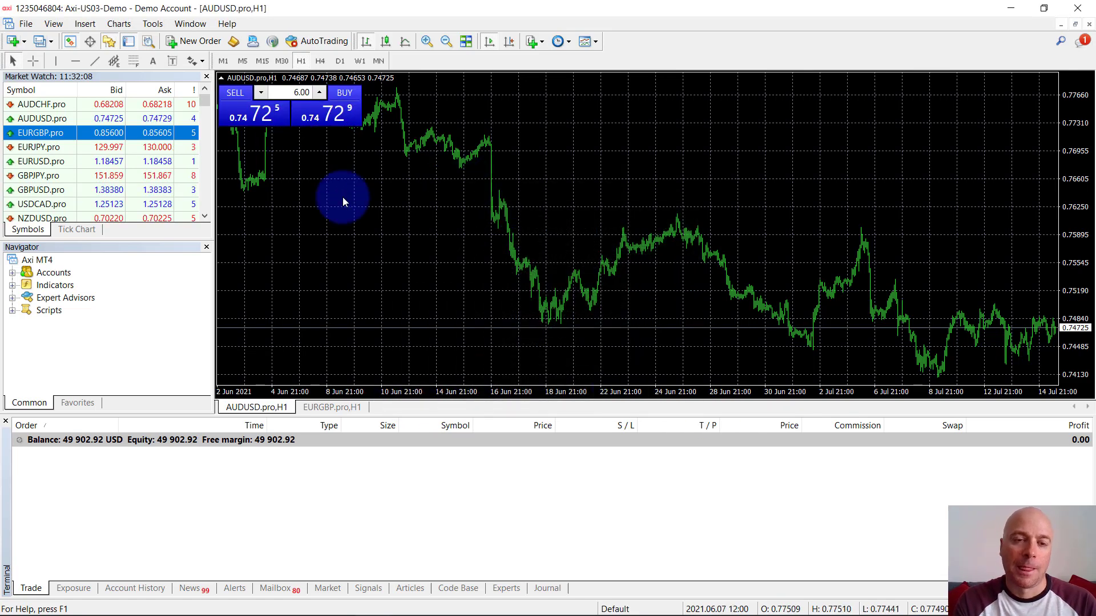
- Buy 6.00 lots of AUDUSD.pro once and sell 6.00 lots twice
{"action": "left_click", "coordinate": [338, 117]}
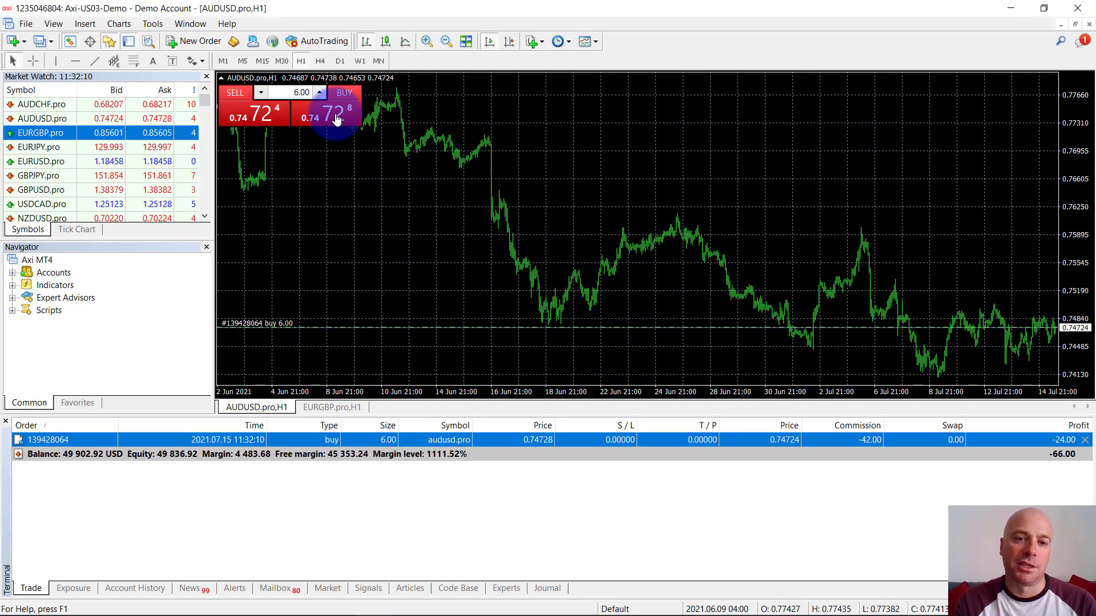
{"action": "left_click", "coordinate": [249, 118]}
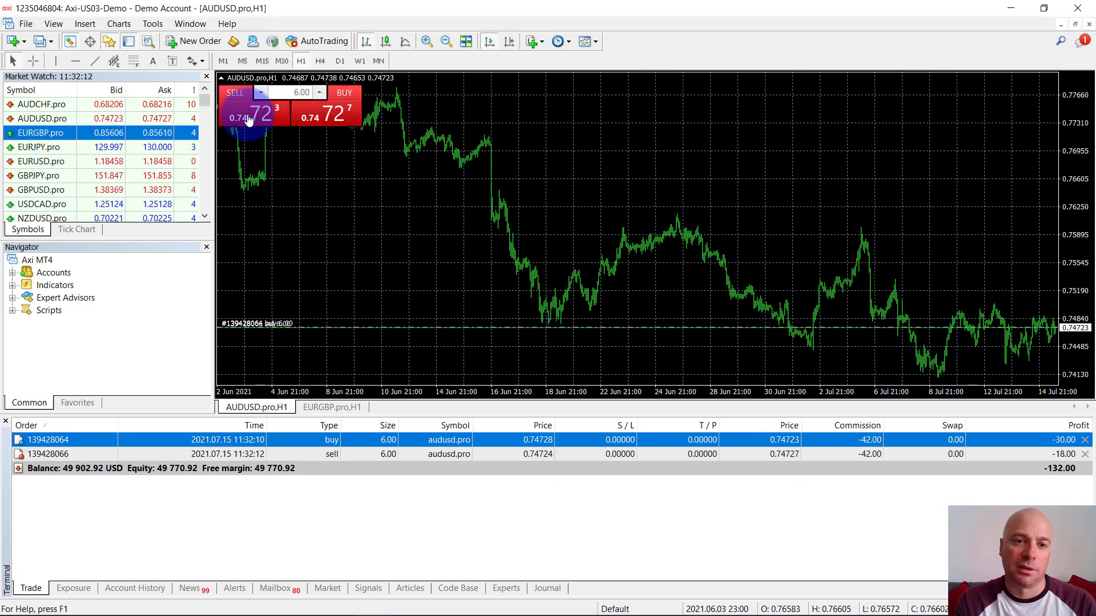
{"action": "left_click", "coordinate": [246, 120]}
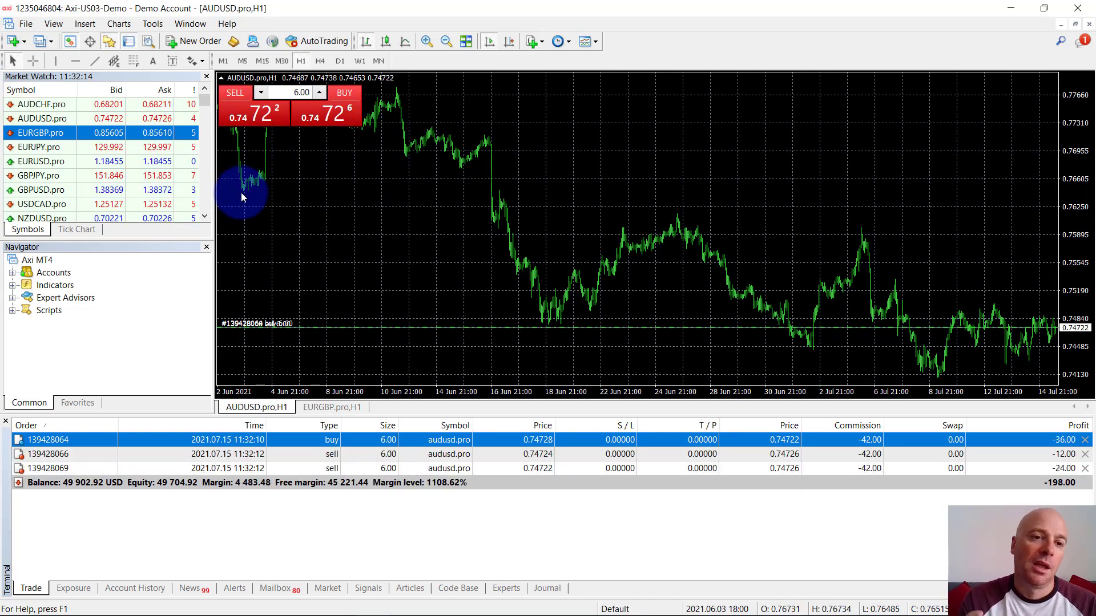
- Start a new EURGBP.pro order with a volume of 5 lots
{"action": "right_click", "coordinate": [60, 137]}
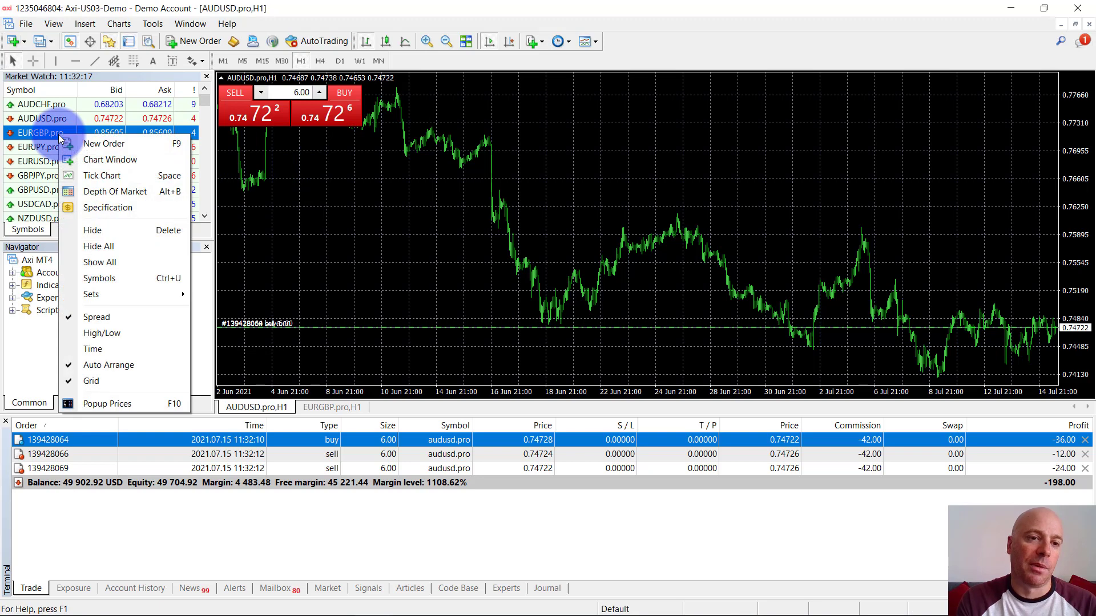
{"action": "left_click", "coordinate": [92, 143]}
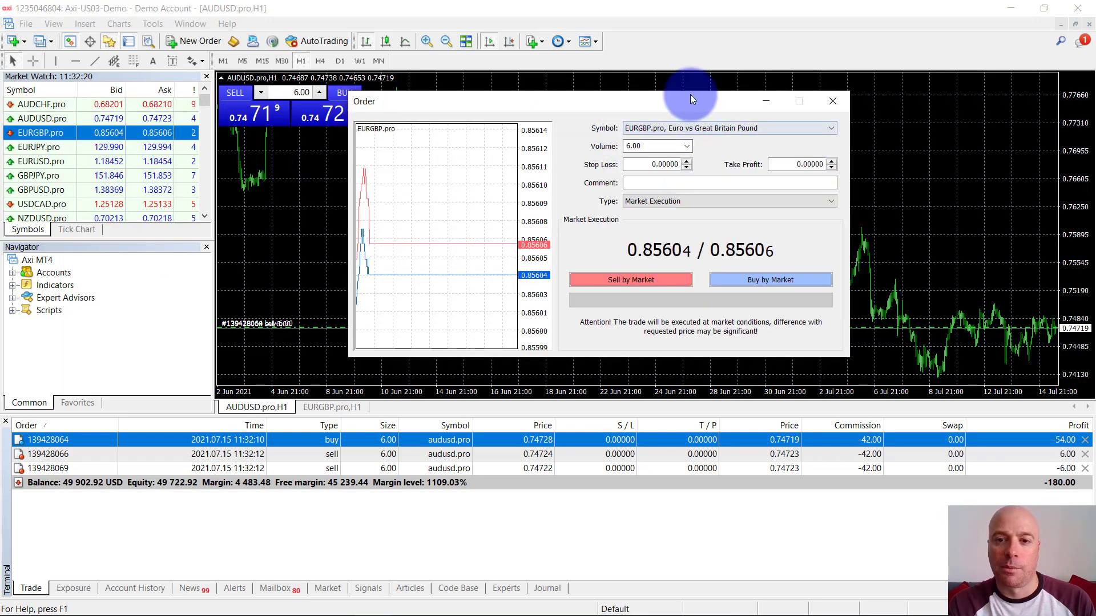
{"action": "left_click_drag", "start_coordinate": [690, 94], "coordinate": [653, 118]}
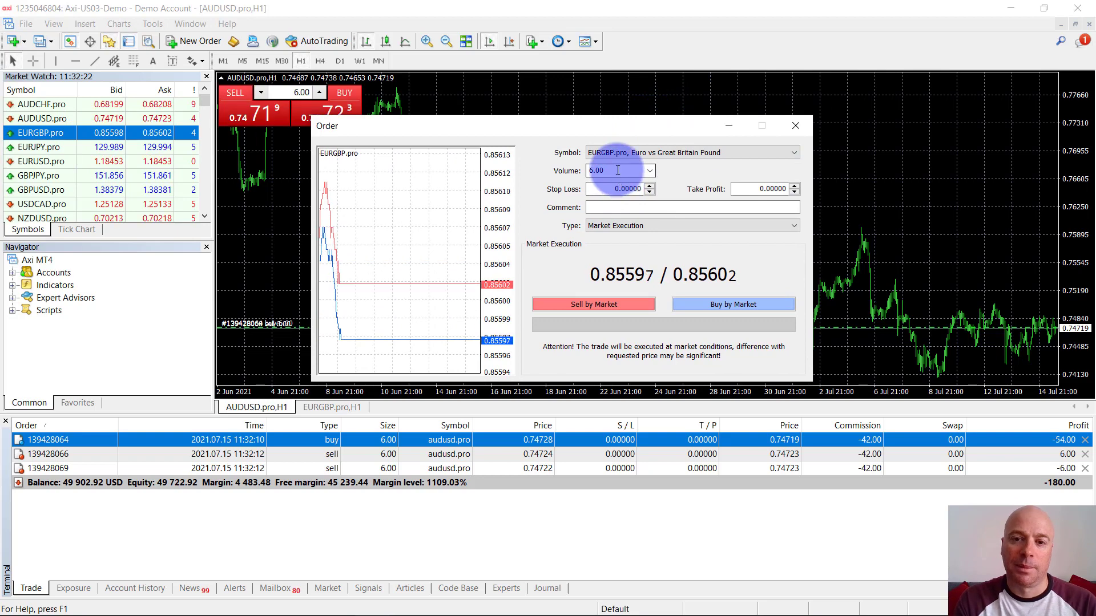
{"action": "double_click", "coordinate": [618, 175]}
{"action": "type", "text": "5"}
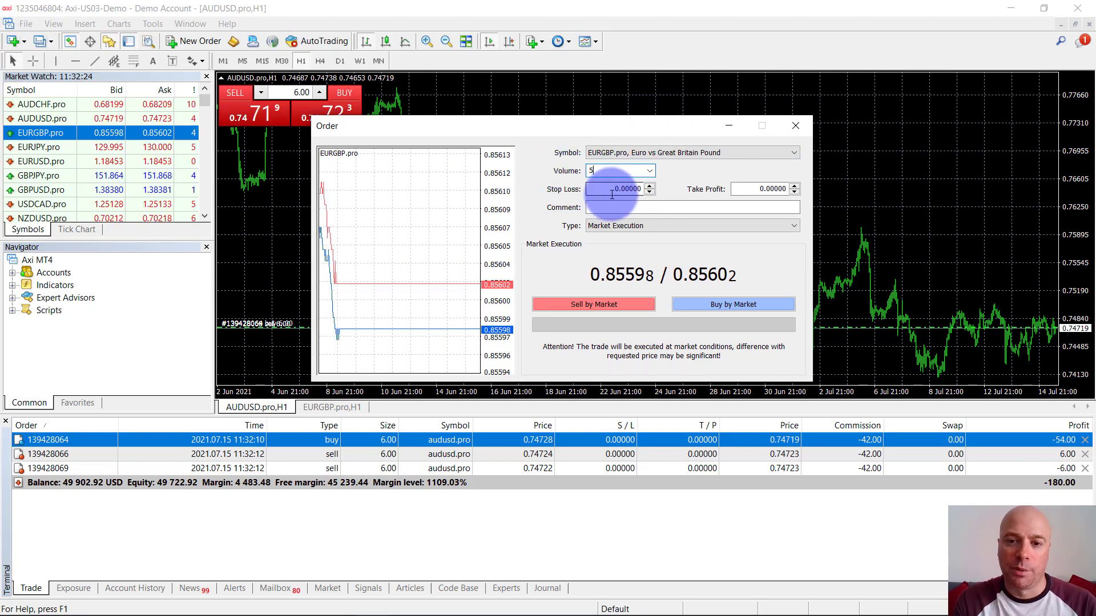
- Set the order's stop loss to 0.86000 and take profit to 0.84000
{"action": "left_click", "coordinate": [649, 186]}
{"action": "double_click", "coordinate": [631, 189]}
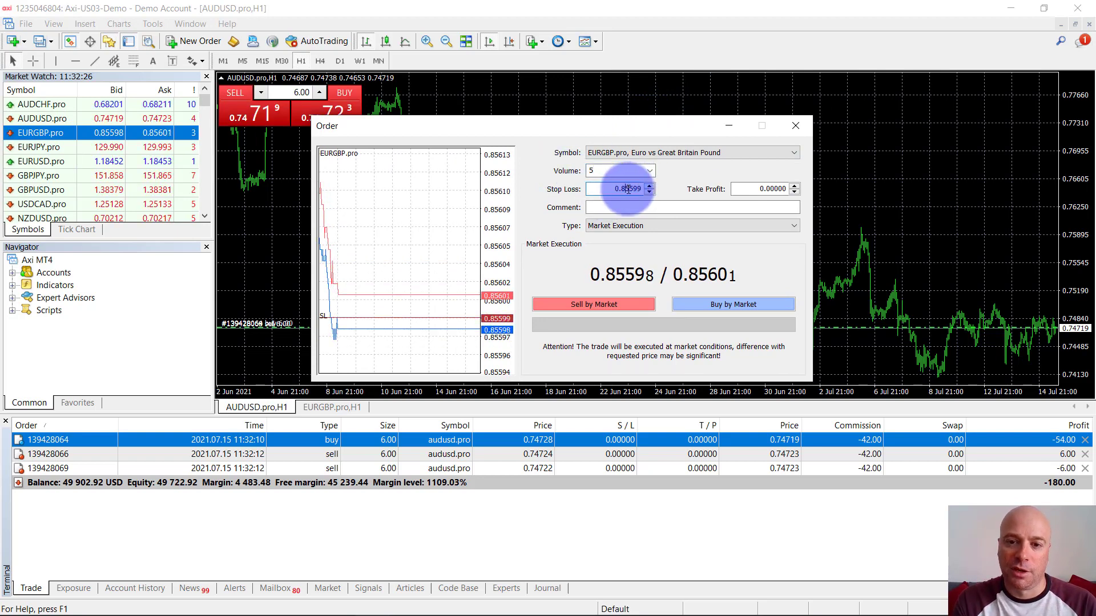
{"action": "type", "text": "0.86"}
{"action": "left_click", "coordinate": [784, 188]}
{"action": "left_click", "coordinate": [794, 186]}
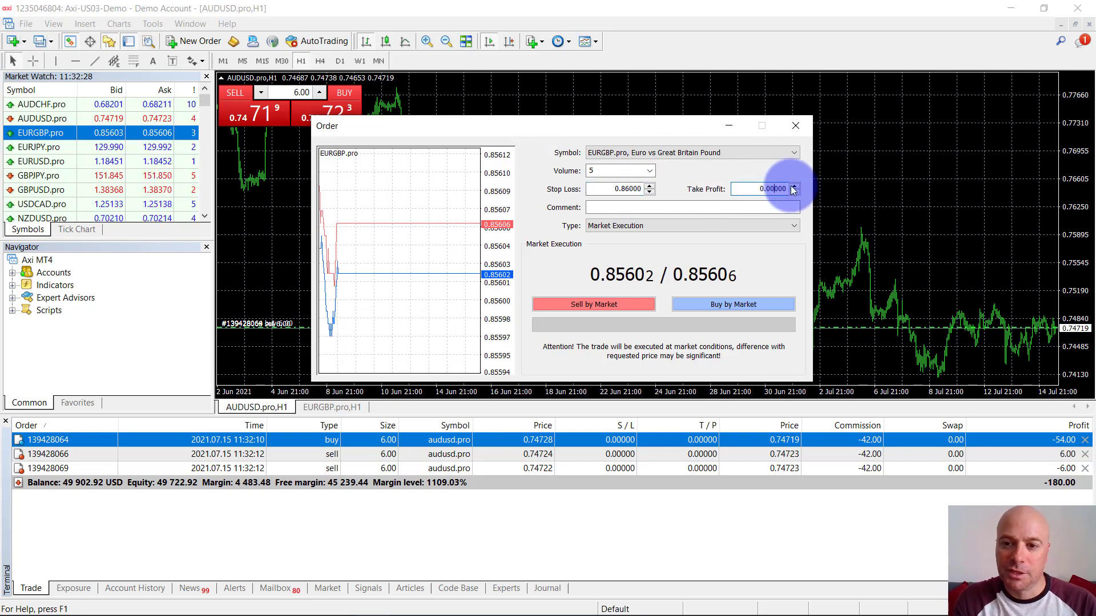
{"action": "double_click", "coordinate": [770, 188]}
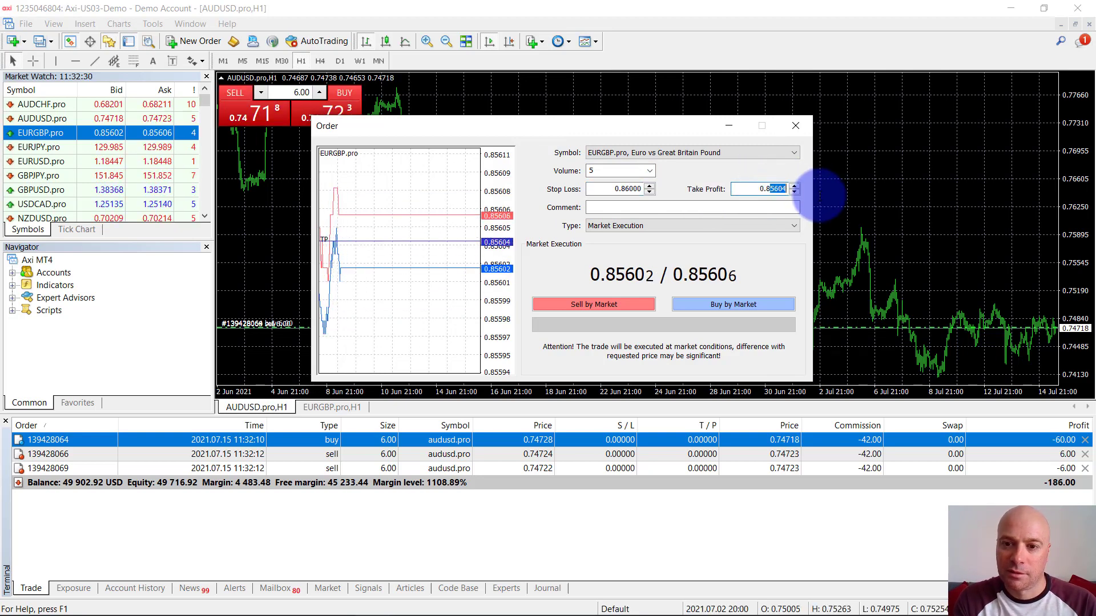
{"action": "type", "text": "0.84"}
{"action": "key", "text": "Tab"}
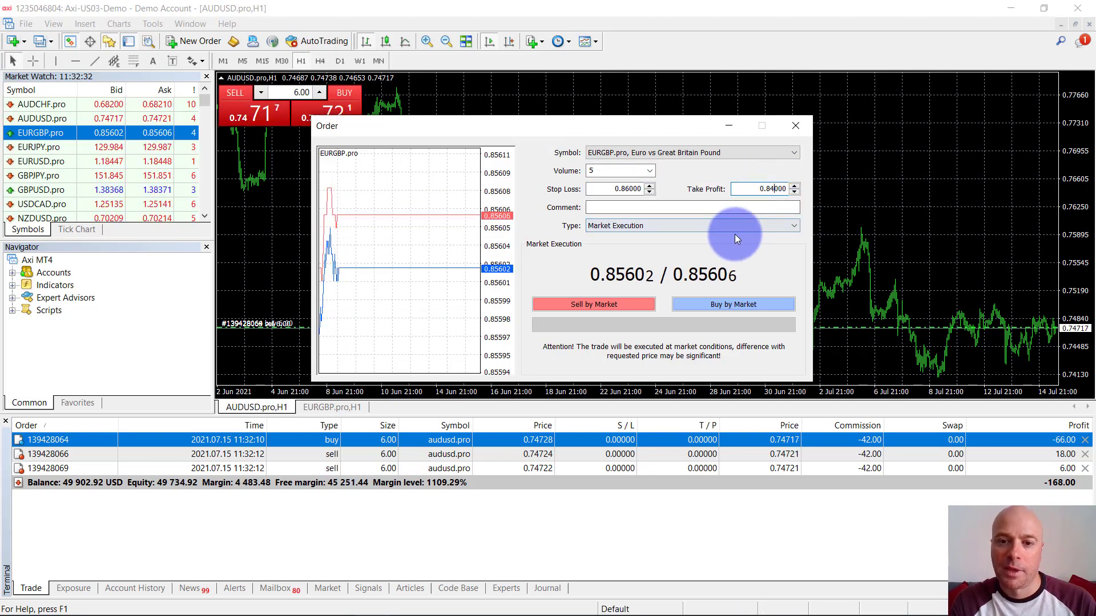
- Keep Market Execution as the order type and sell 5.00 lots of EURGBP.pro
{"action": "left_click", "coordinate": [714, 225]}
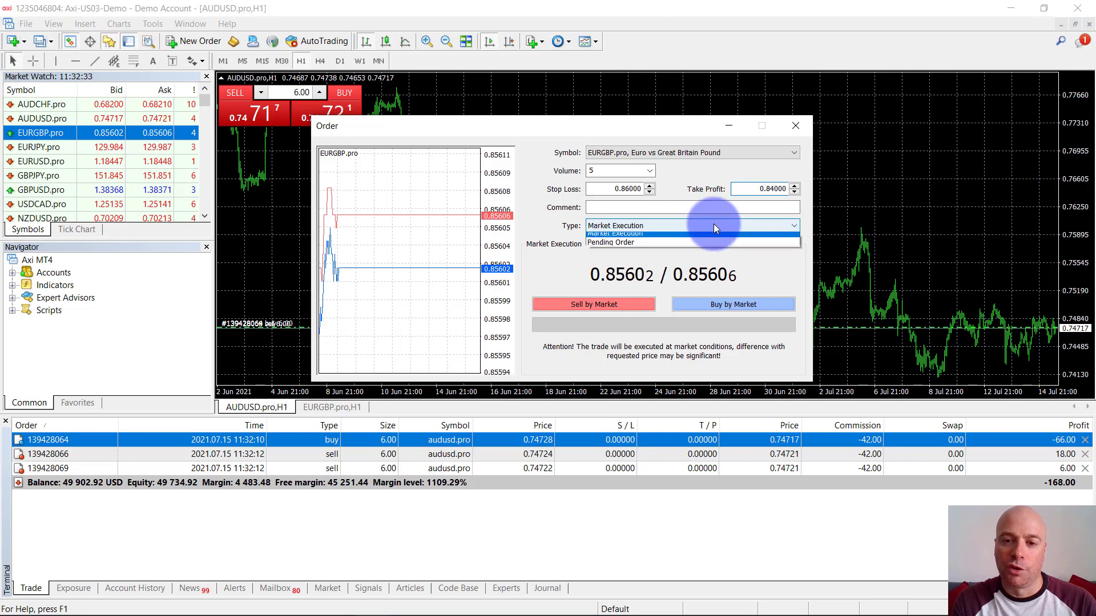
{"action": "left_click", "coordinate": [612, 248]}
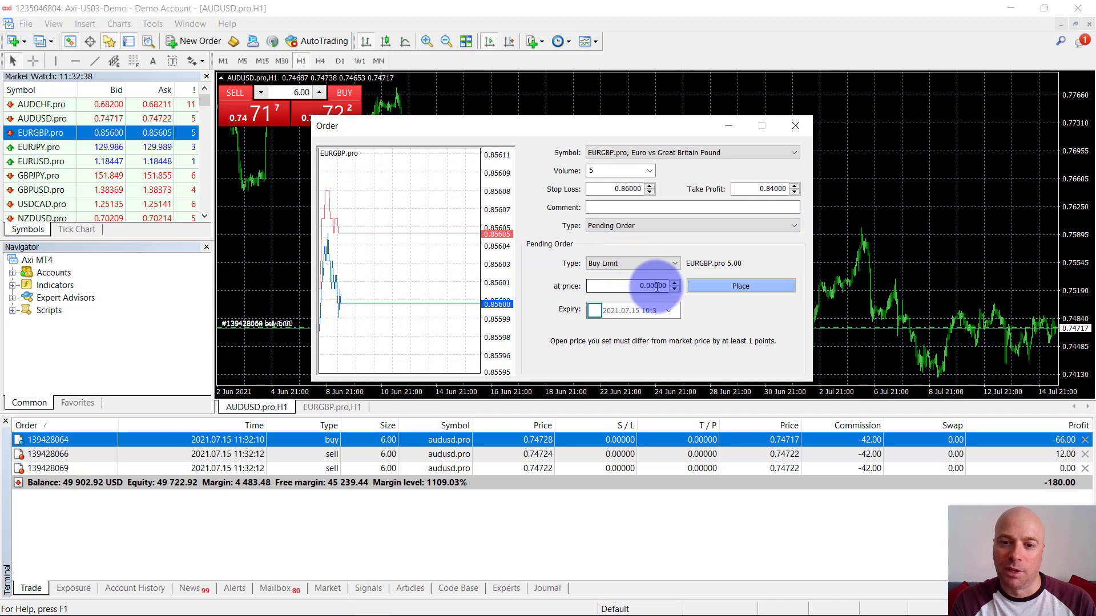
{"action": "left_click", "coordinate": [614, 227]}
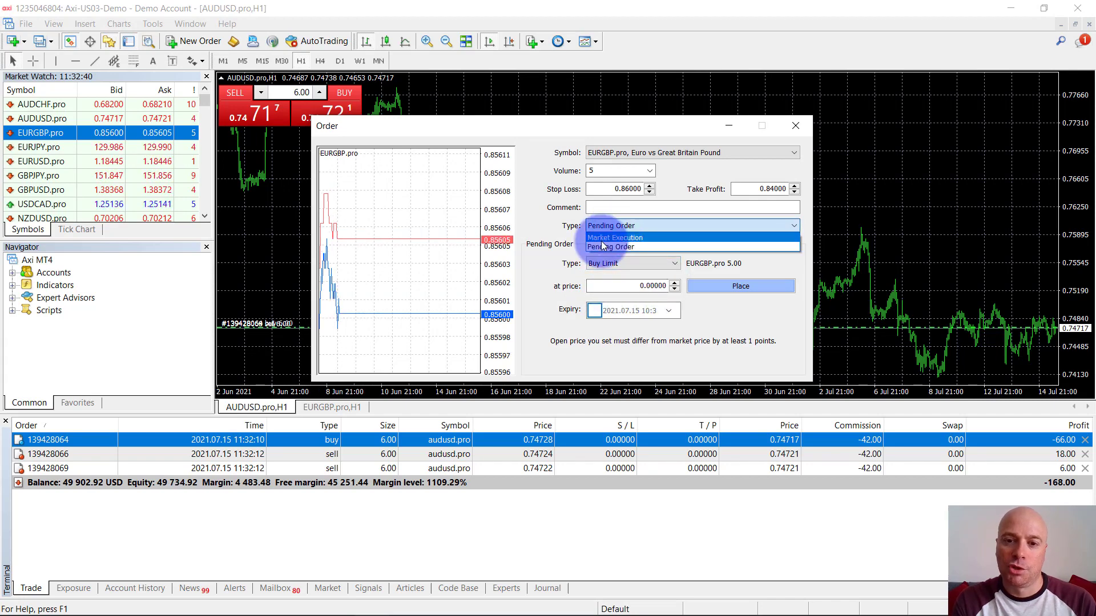
{"action": "left_click", "coordinate": [602, 237]}
{"action": "left_click", "coordinate": [627, 303]}
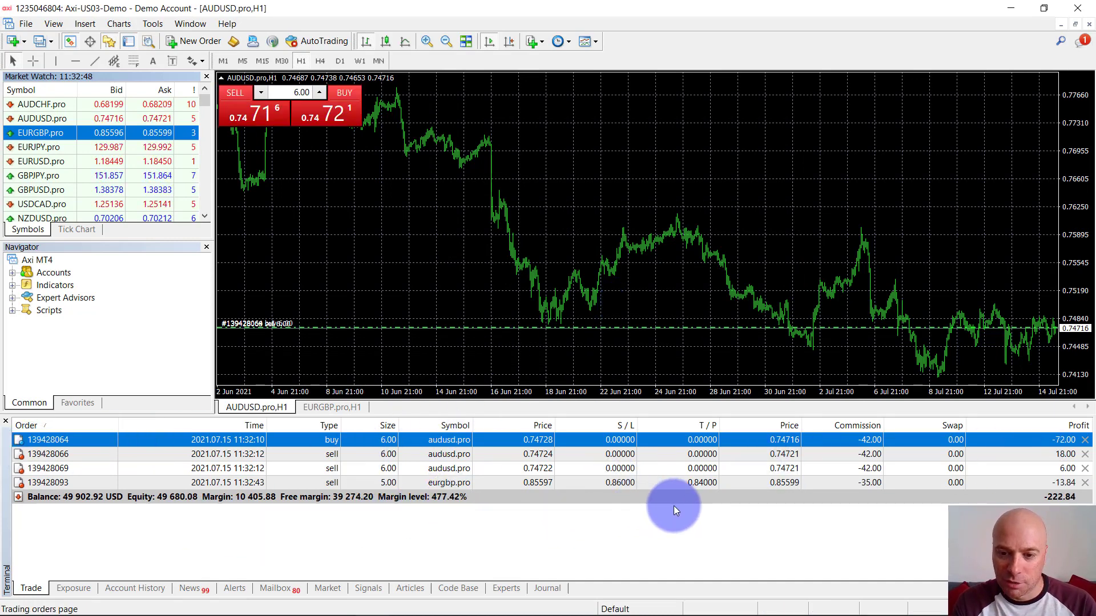
- Close the three AUDUSD.pro positions in the Trade tab, leaving the EURGBP.pro sell
{"action": "left_click", "coordinate": [532, 482]}
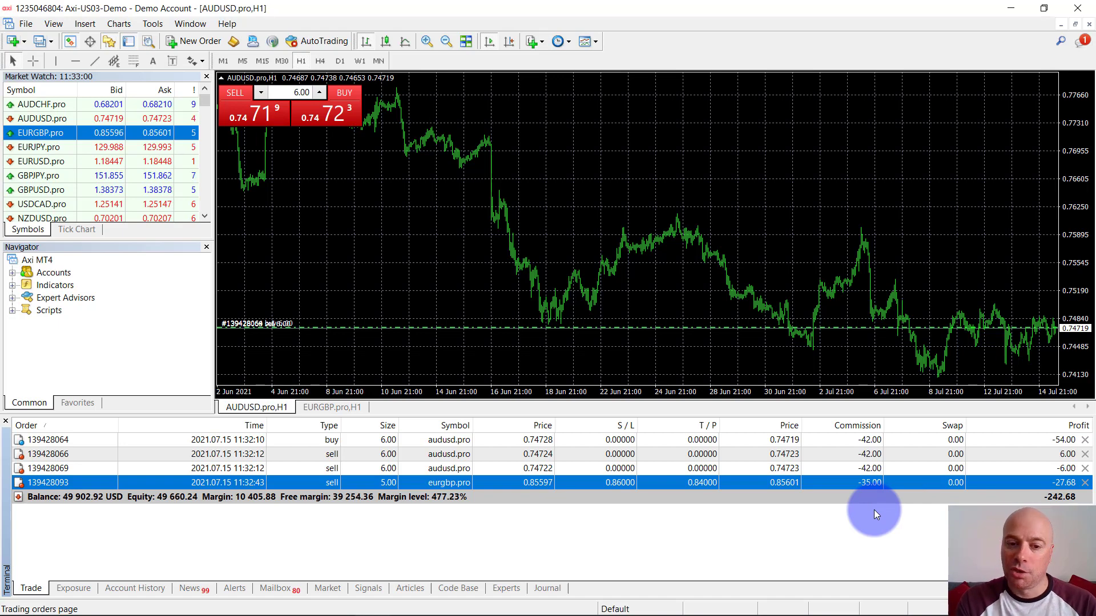
{"action": "left_click", "coordinate": [1088, 441]}
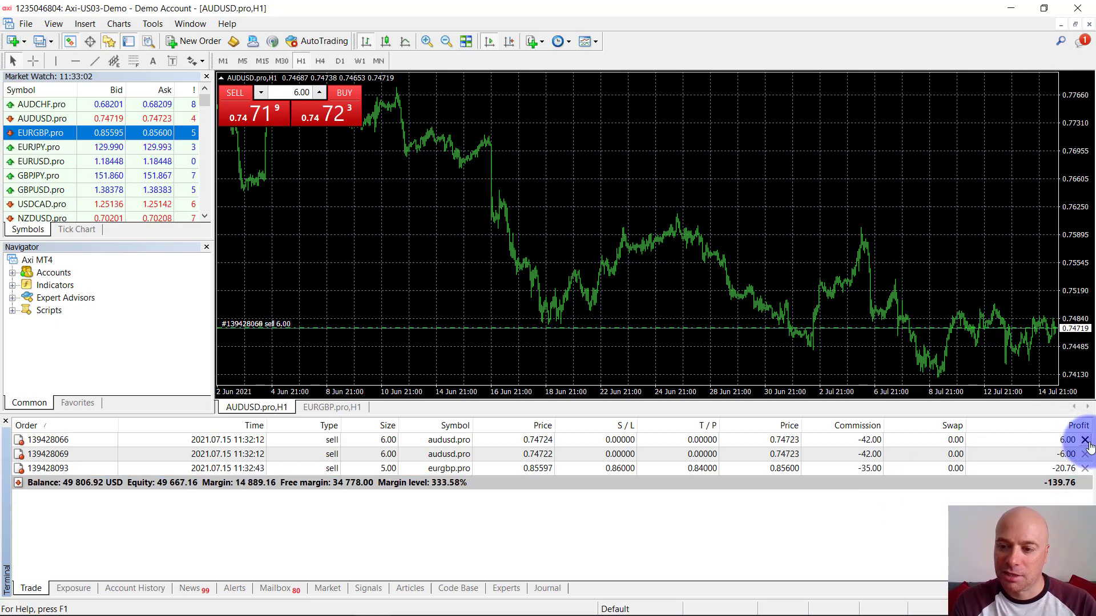
{"action": "left_click", "coordinate": [1087, 440]}
{"action": "left_click", "coordinate": [1087, 442]}
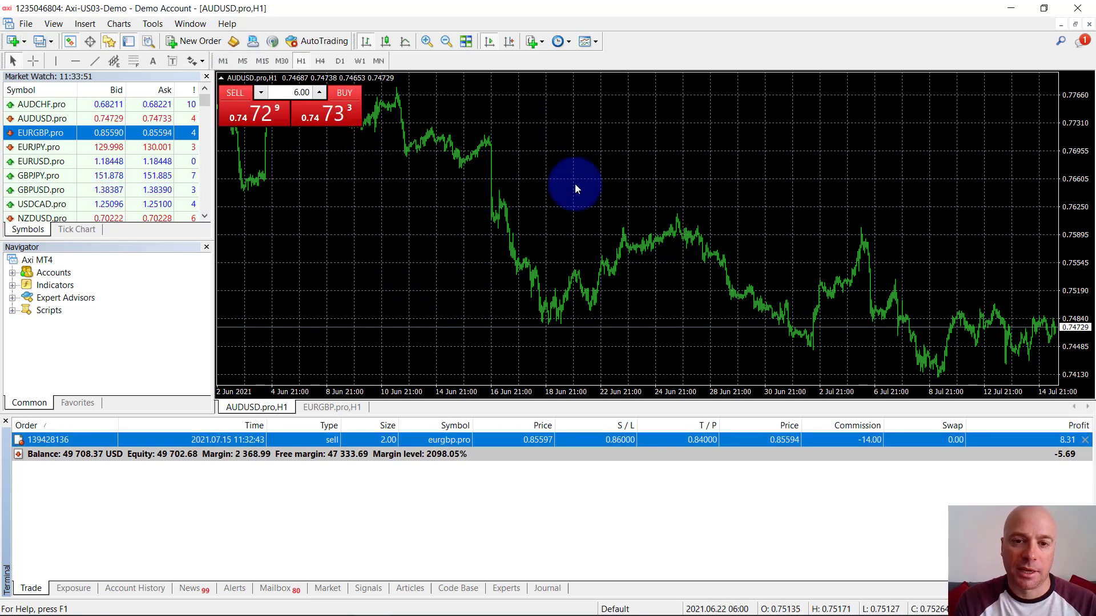
- Set the AUDUSD chart's background colour to DarkGreen in its properties
{"action": "right_click", "coordinate": [412, 210]}
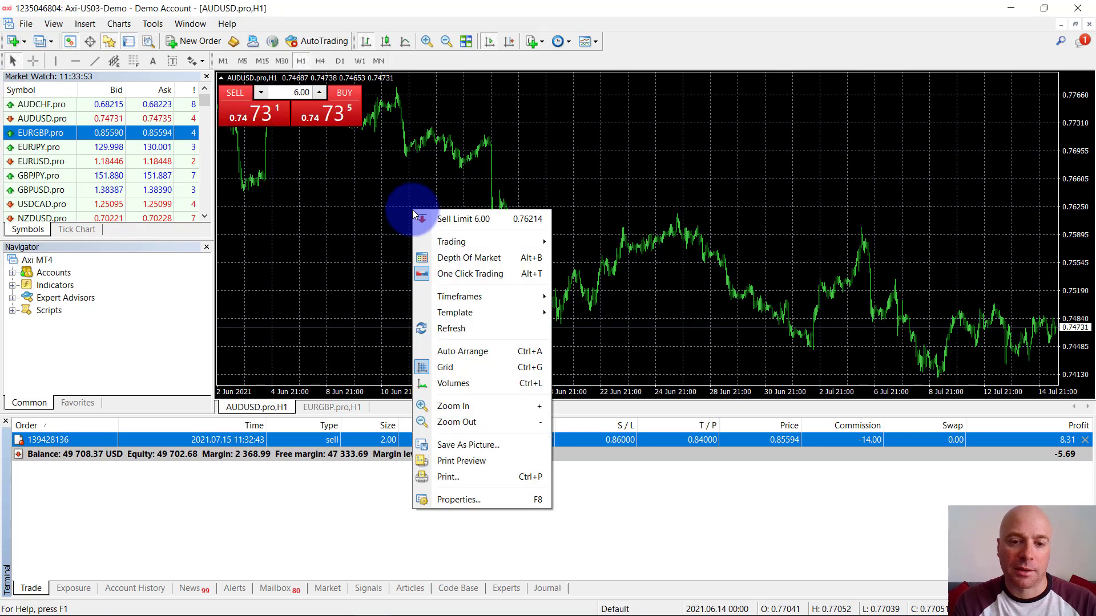
{"action": "left_click", "coordinate": [448, 500]}
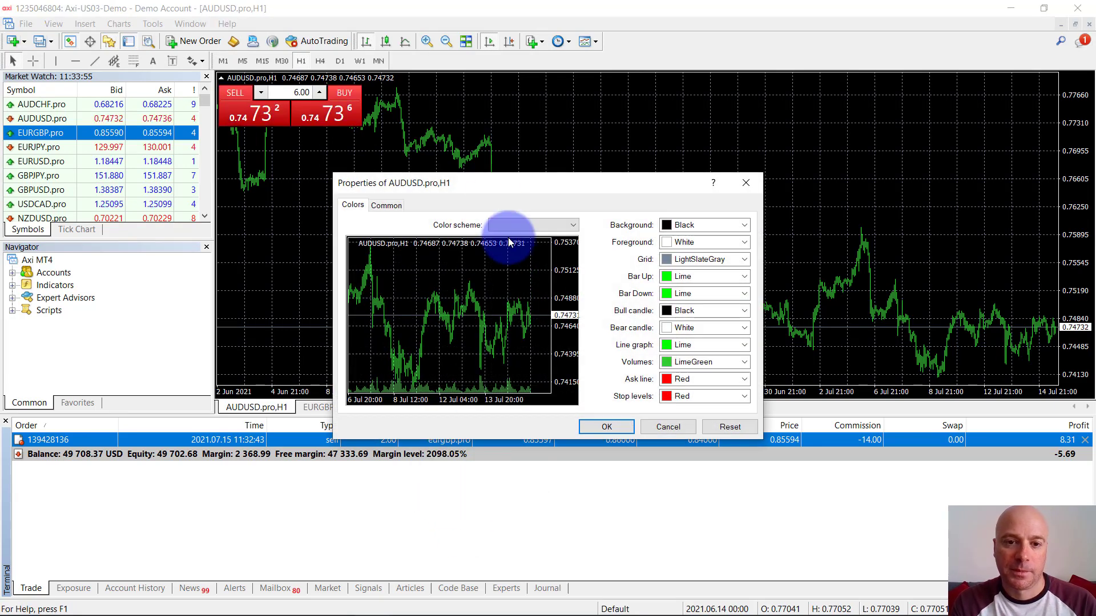
{"action": "left_click_drag", "start_coordinate": [486, 182], "coordinate": [487, 156]}
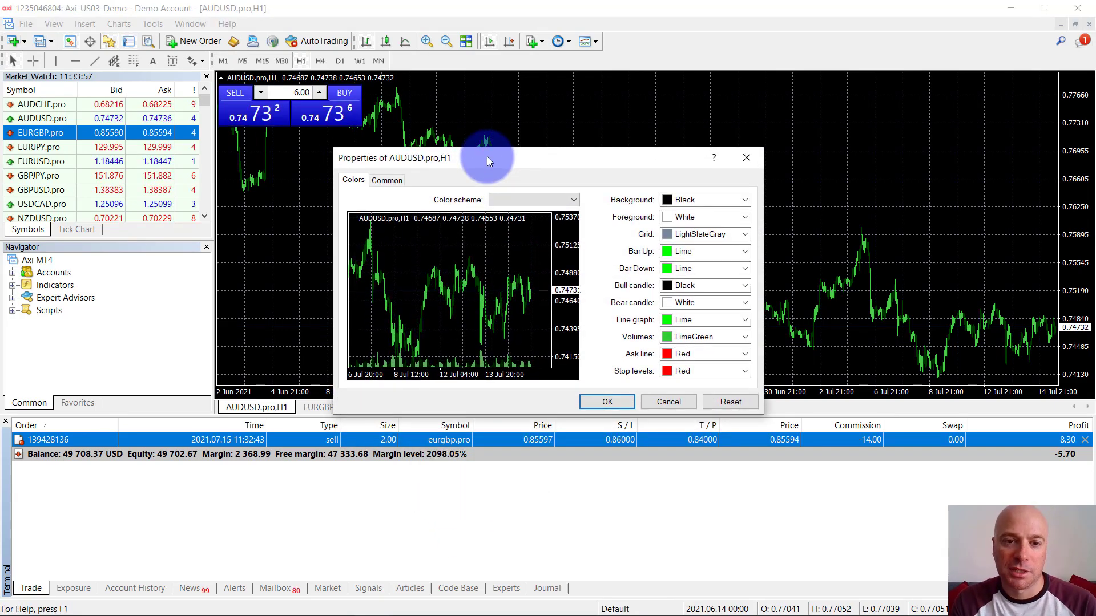
{"action": "left_click", "coordinate": [386, 181]}
{"action": "left_click", "coordinate": [352, 180]}
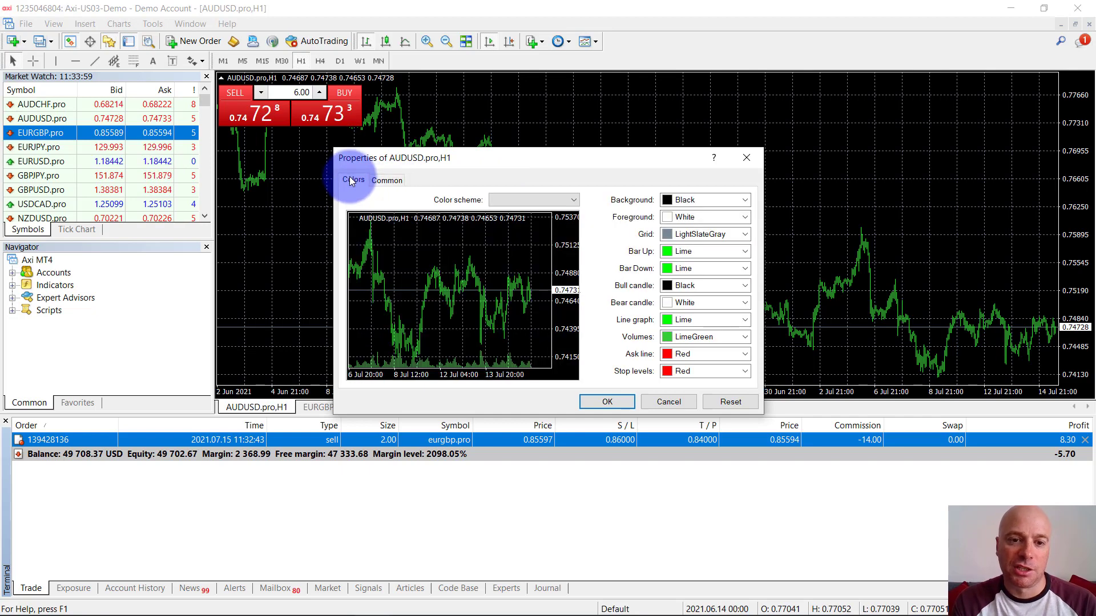
{"action": "left_click", "coordinate": [744, 200]}
{"action": "left_click", "coordinate": [676, 232]}
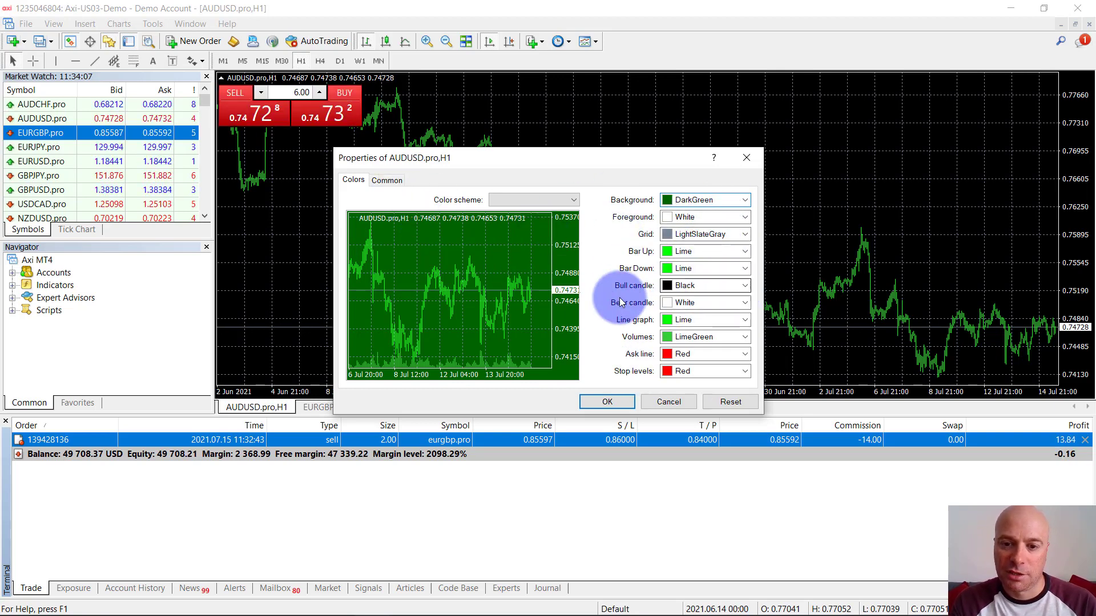
- Switch the chart to Candlesticks, turn off the grid, and apply the settings
{"action": "left_click", "coordinate": [390, 179]}
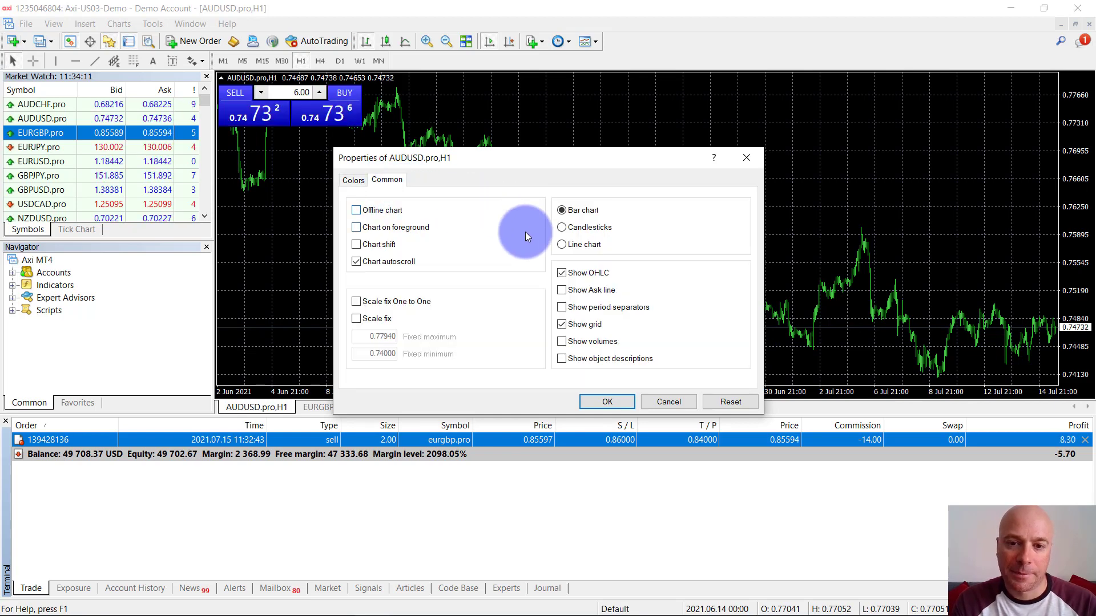
{"action": "left_click", "coordinate": [563, 228]}
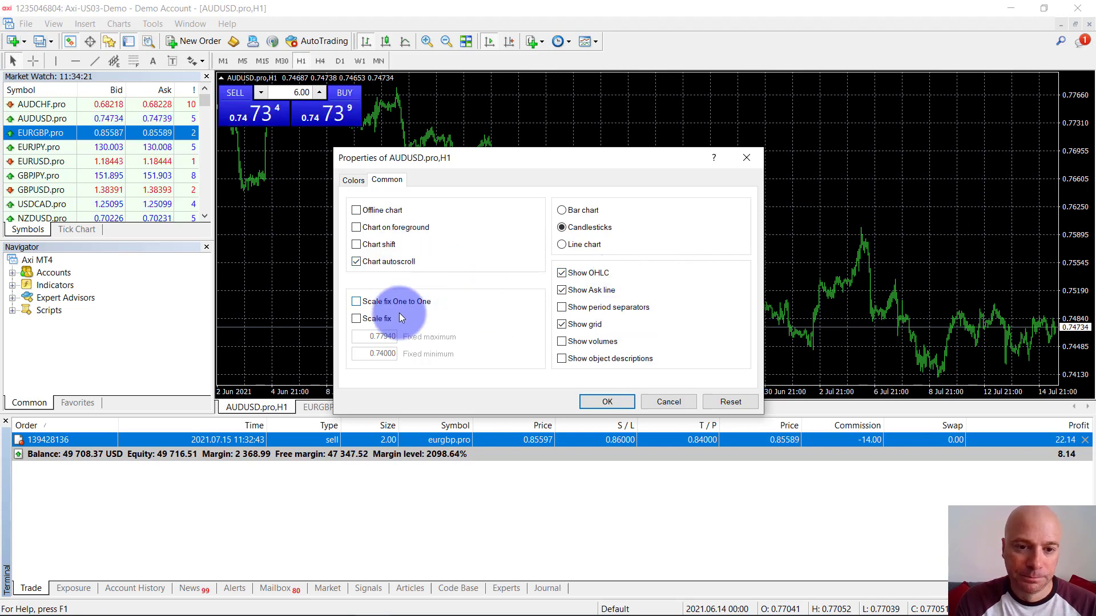
{"action": "left_click", "coordinate": [561, 324]}
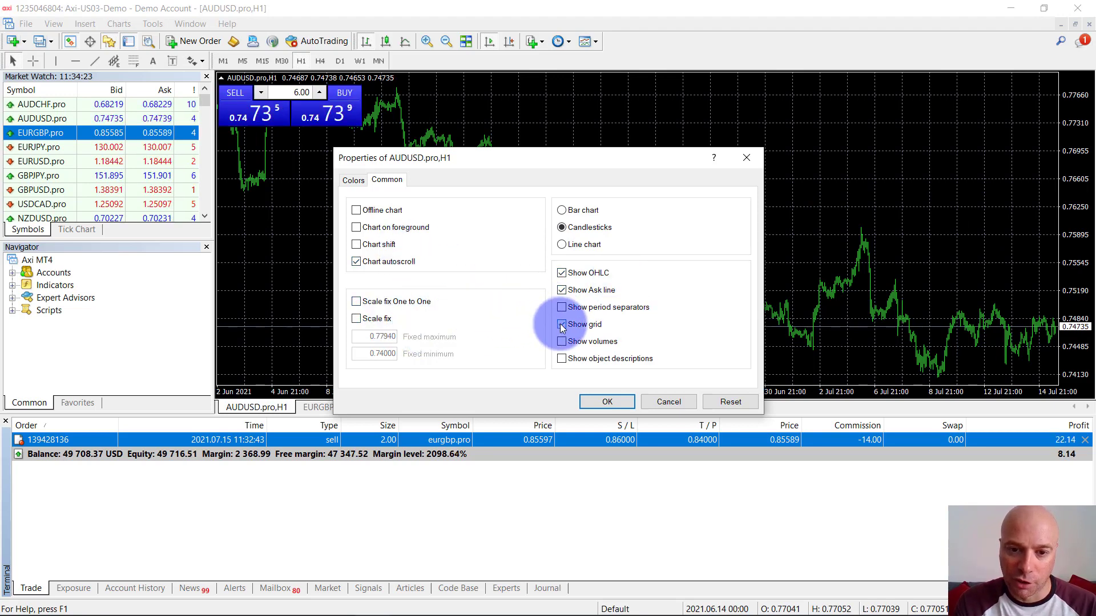
{"action": "left_click", "coordinate": [615, 400]}
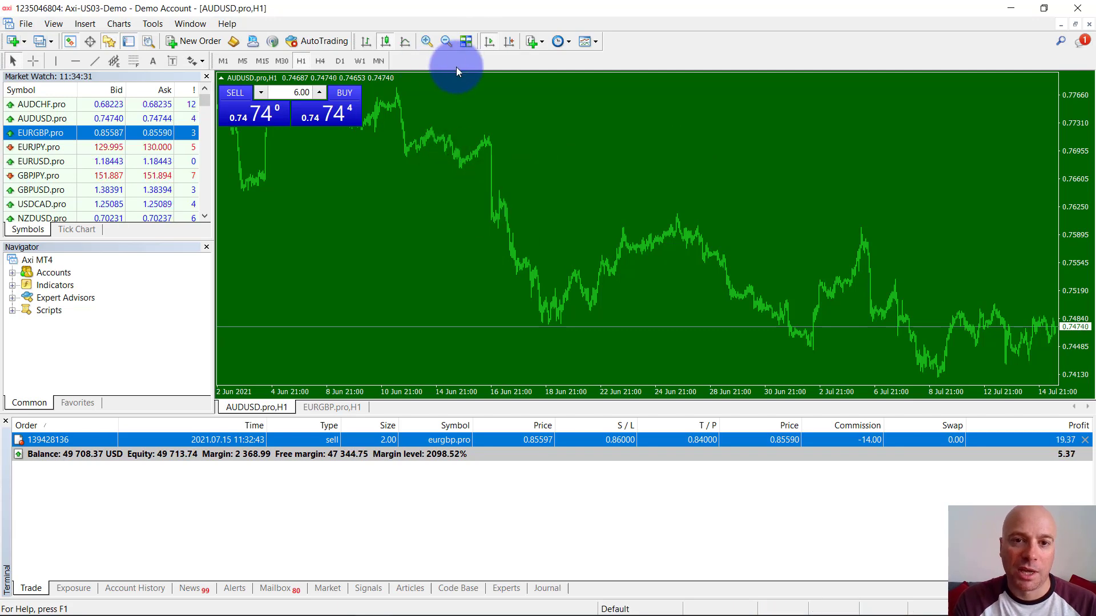
- Zoom the AUDUSD chart in to show larger candles
{"action": "left_click", "coordinate": [434, 39]}
{"action": "left_click", "coordinate": [434, 38]}
{"action": "left_click", "coordinate": [434, 39]}
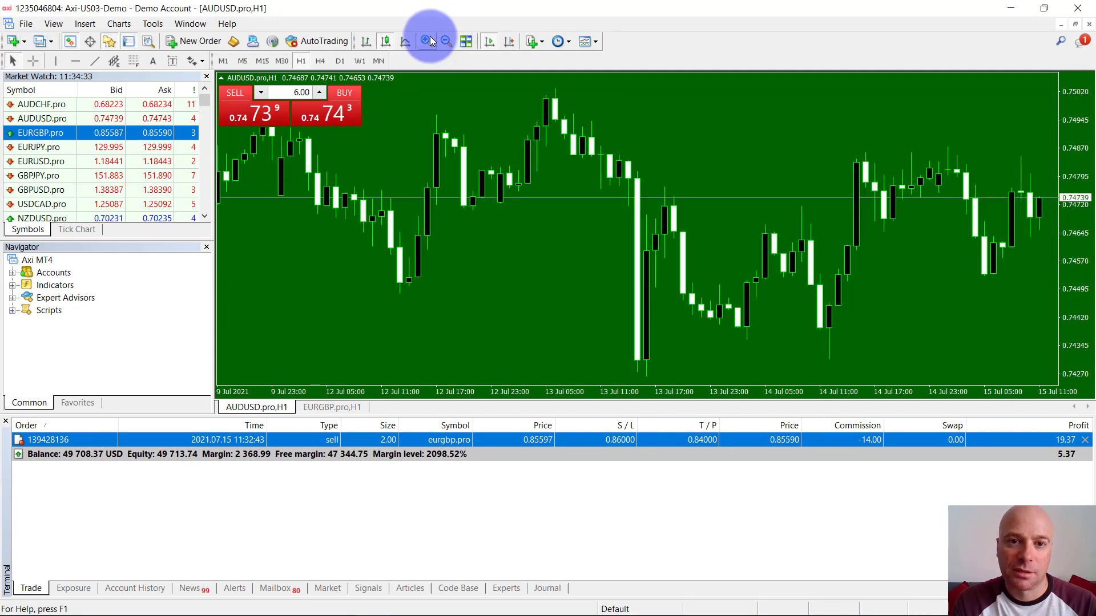
{"action": "left_click", "coordinate": [445, 42]}
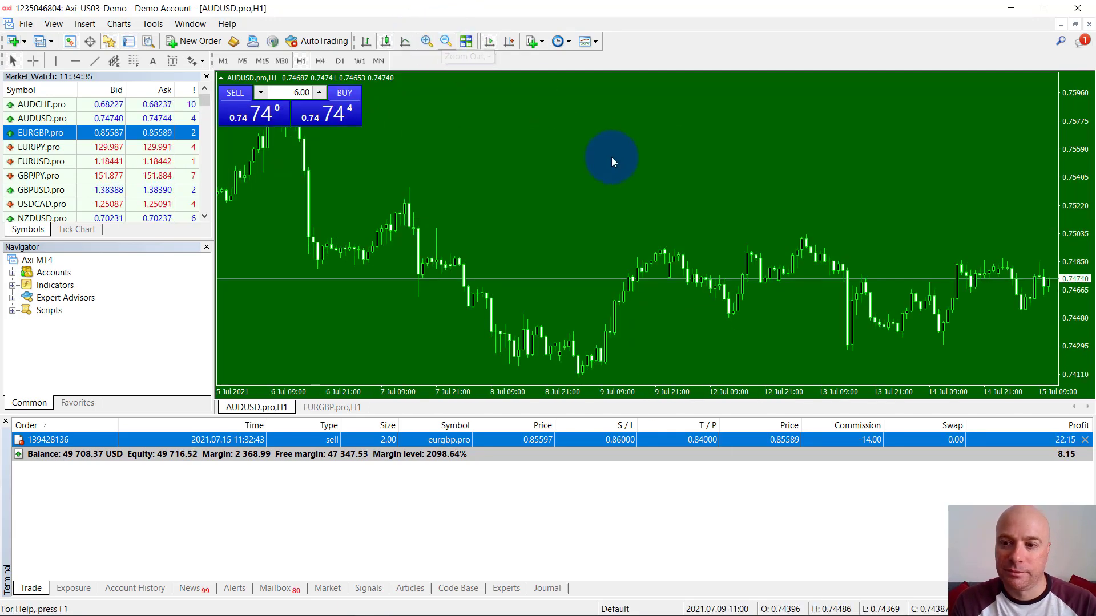
{"action": "left_click", "coordinate": [428, 41]}
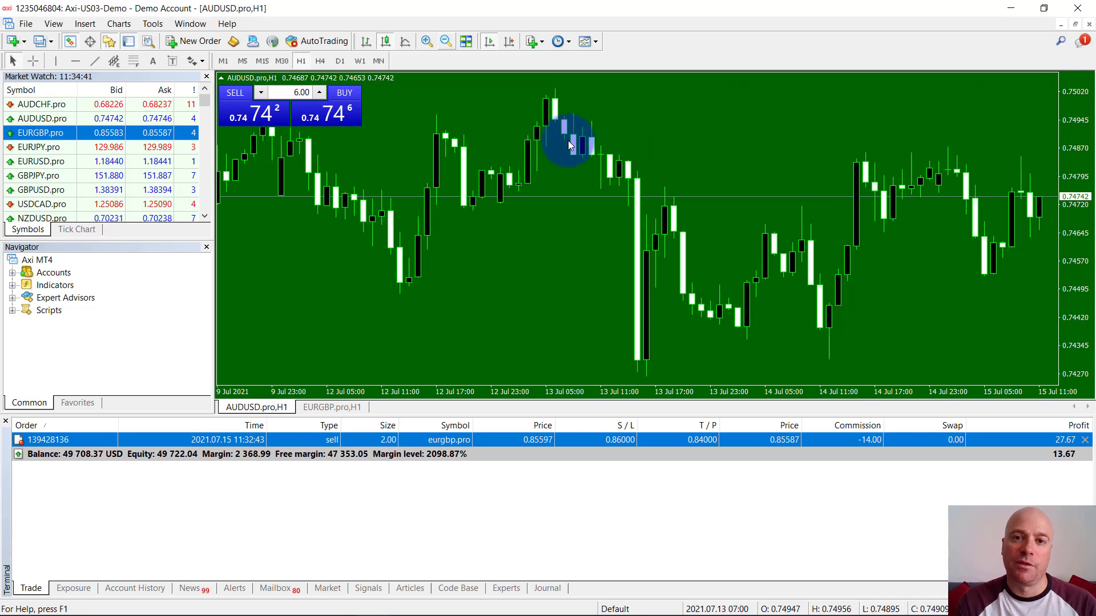
- Close the EURGBP chart, open and close a new EURGBP.pro chart, then maximize AUDUSD
{"action": "left_click", "coordinate": [1075, 26]}
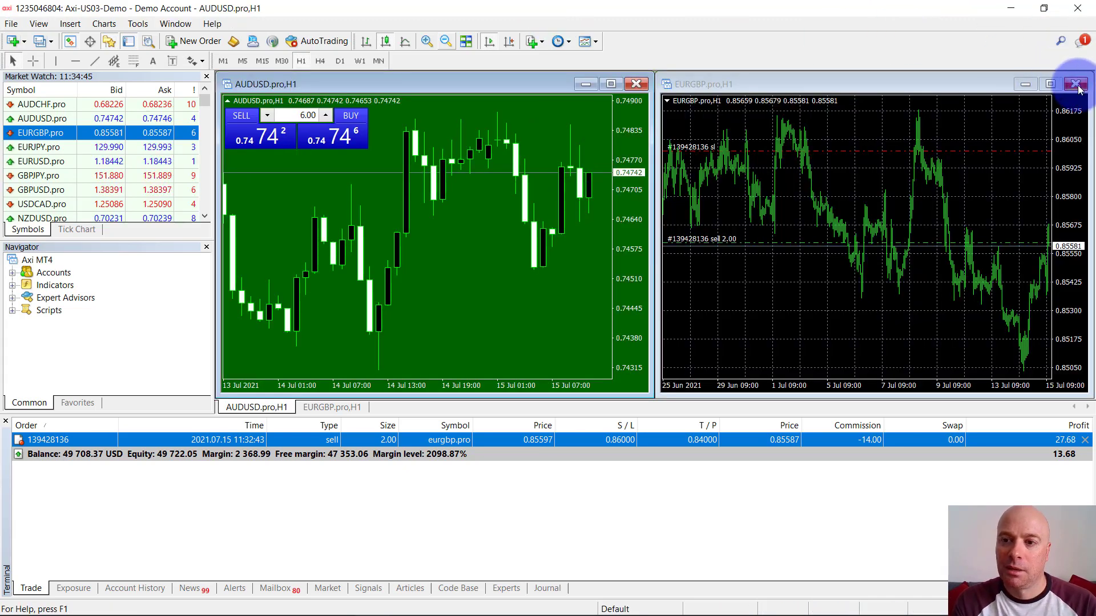
{"action": "left_click", "coordinate": [1076, 84]}
{"action": "left_click", "coordinate": [25, 43]}
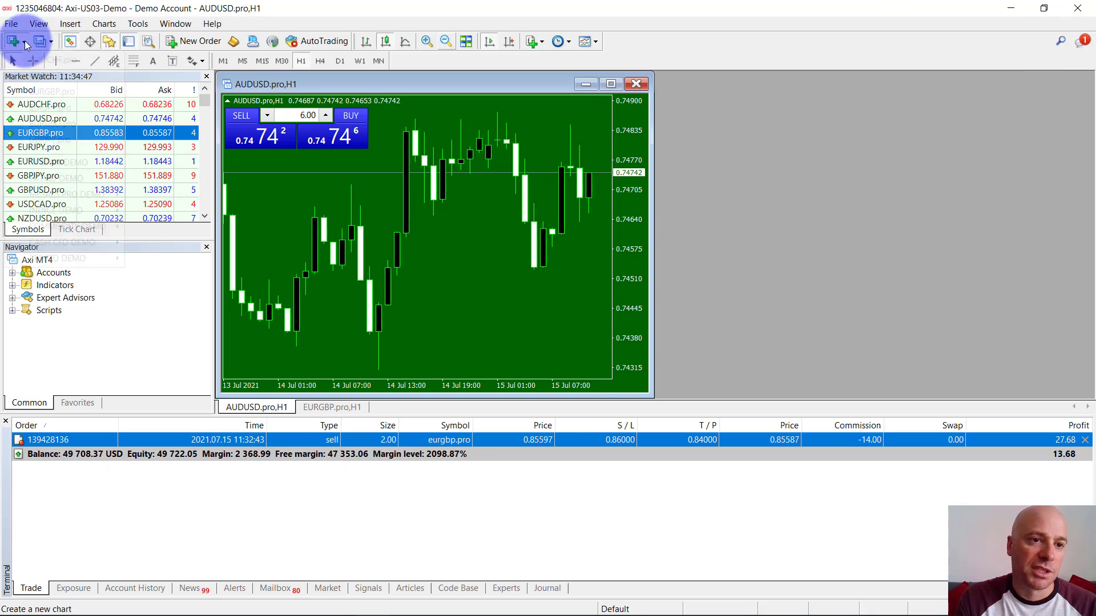
{"action": "left_click", "coordinate": [45, 91]}
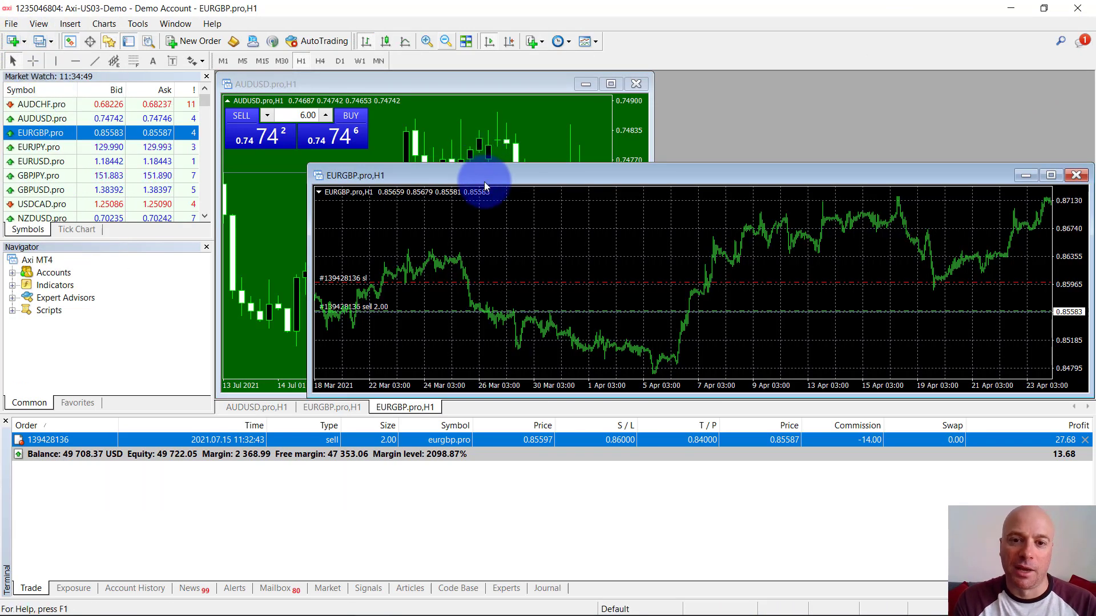
{"action": "left_click_drag", "start_coordinate": [484, 181], "coordinate": [503, 148]}
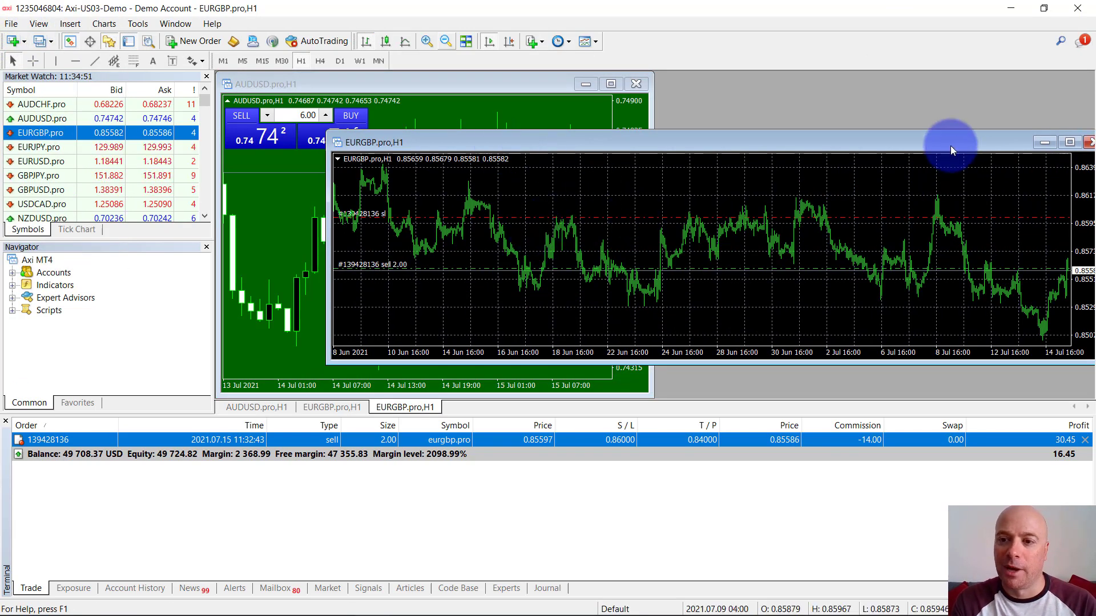
{"action": "left_click_drag", "start_coordinate": [951, 150], "coordinate": [843, 132]}
{"action": "left_click", "coordinate": [993, 131]}
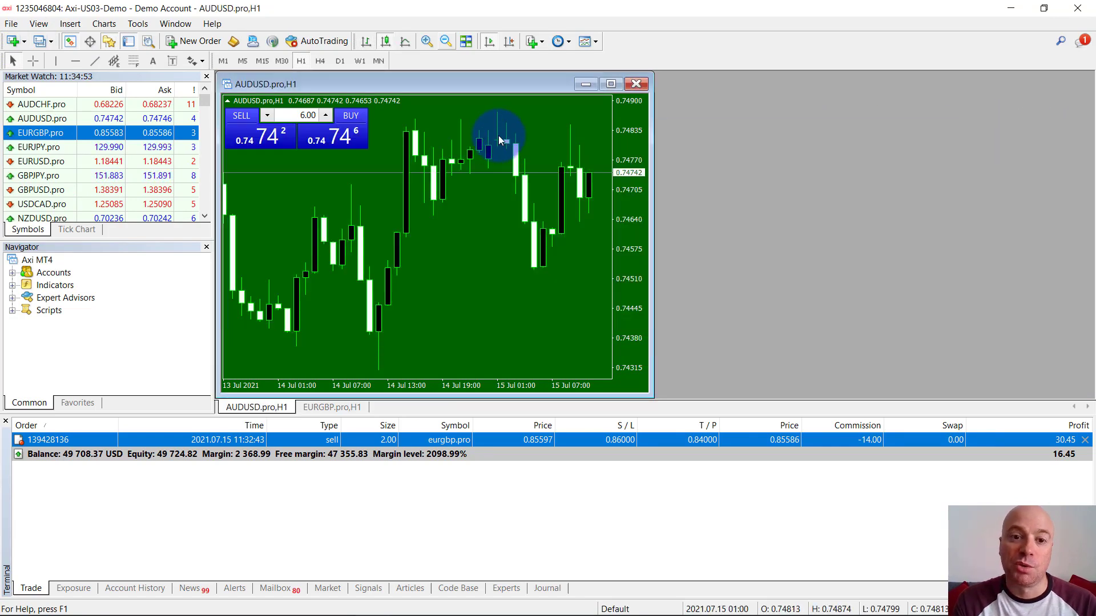
{"action": "left_click", "coordinate": [610, 84]}
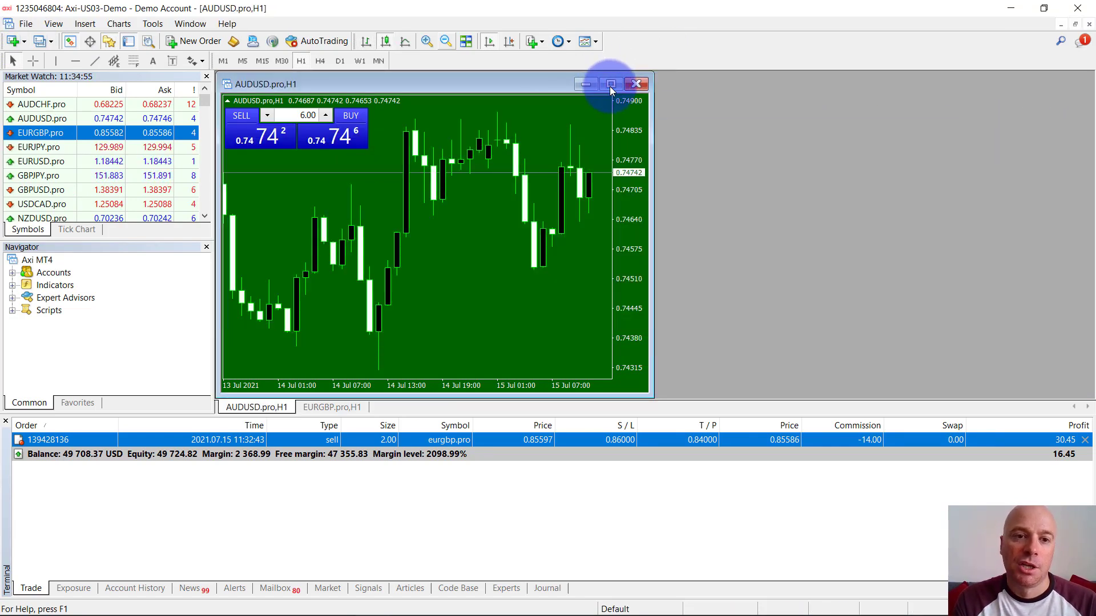
- Save the AUDUSD chart's styling as a template named 'default'
{"action": "left_click", "coordinate": [119, 23]}
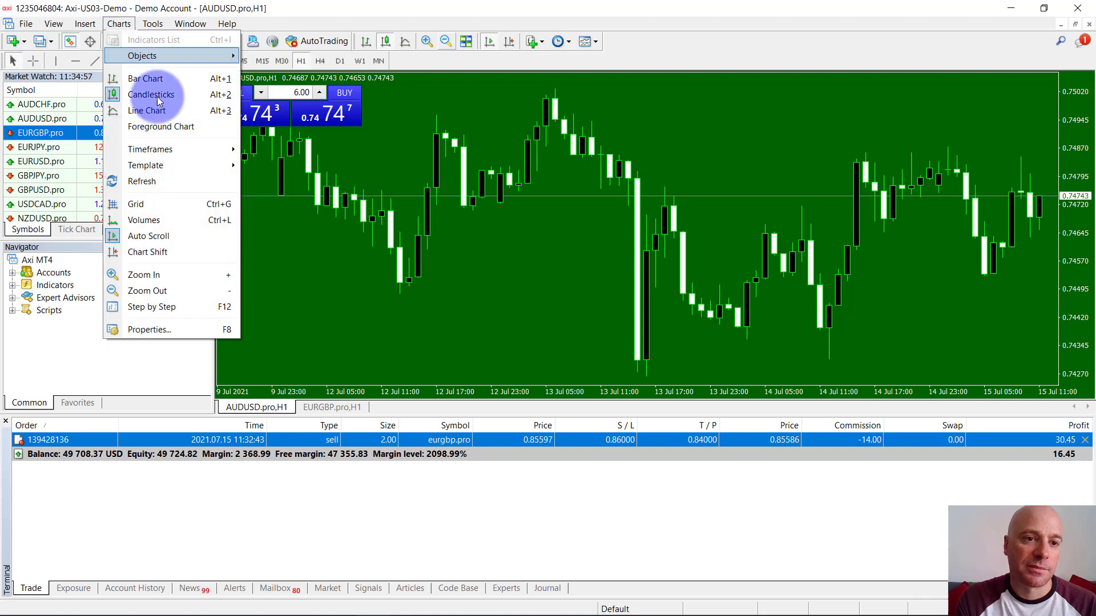
{"action": "mouse_move", "coordinate": [177, 163]}
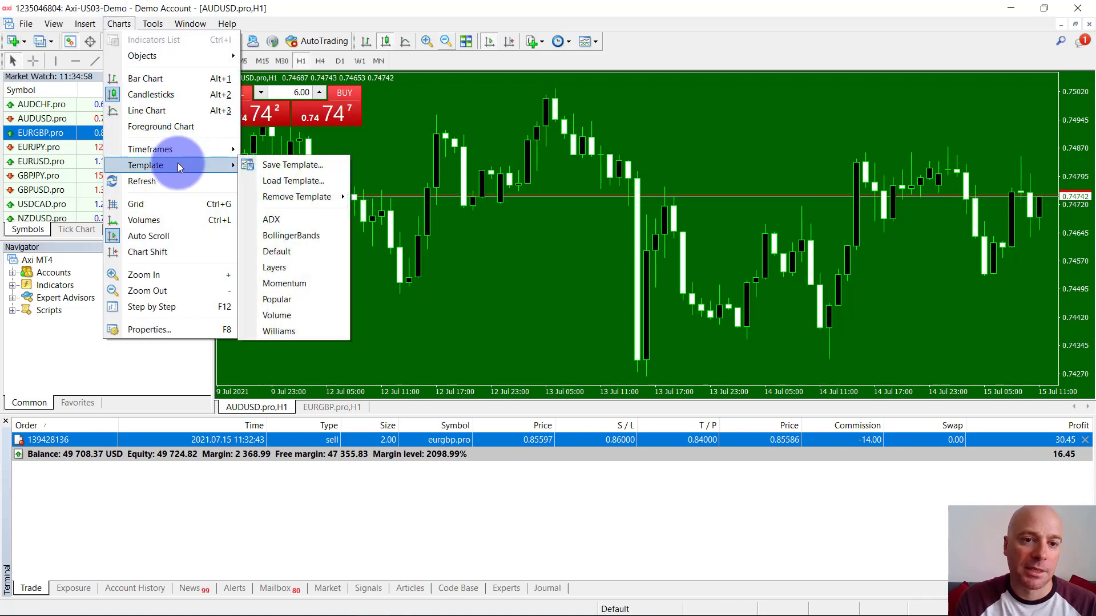
{"action": "left_click", "coordinate": [269, 166]}
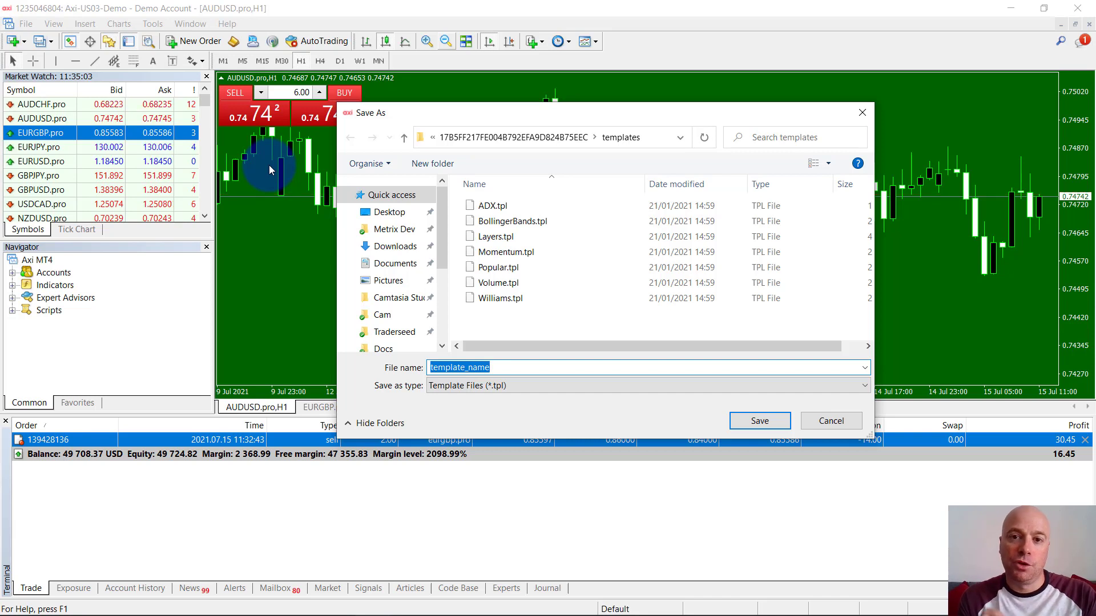
{"action": "type", "text": "d"}
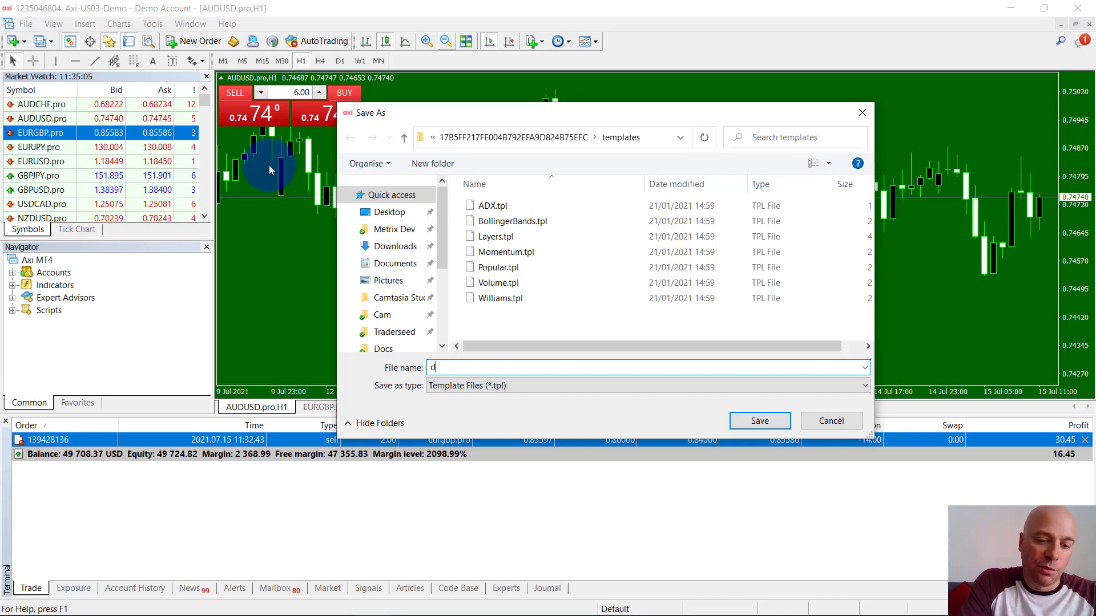
{"action": "key", "text": "BackSpace"}
{"action": "type", "text": "d"}
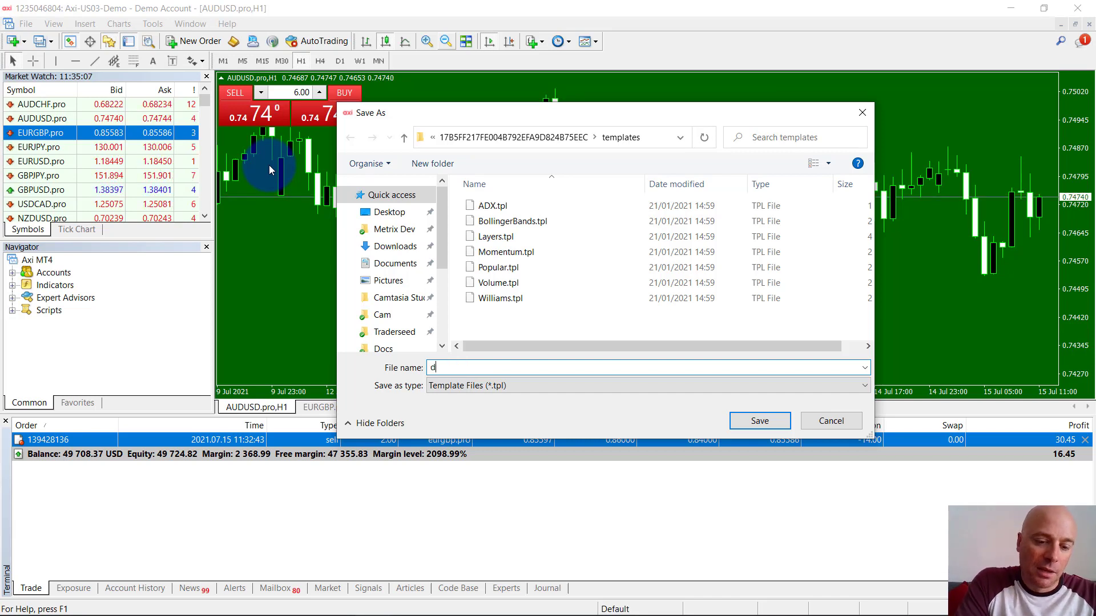
{"action": "type", "text": "efault"}
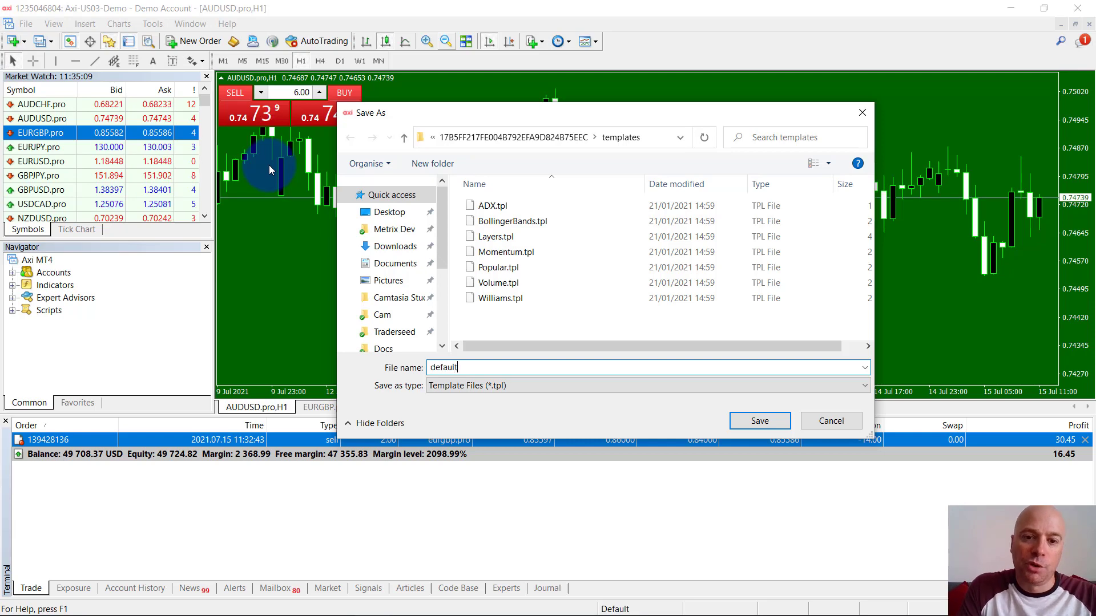
{"action": "key", "text": "Return"}
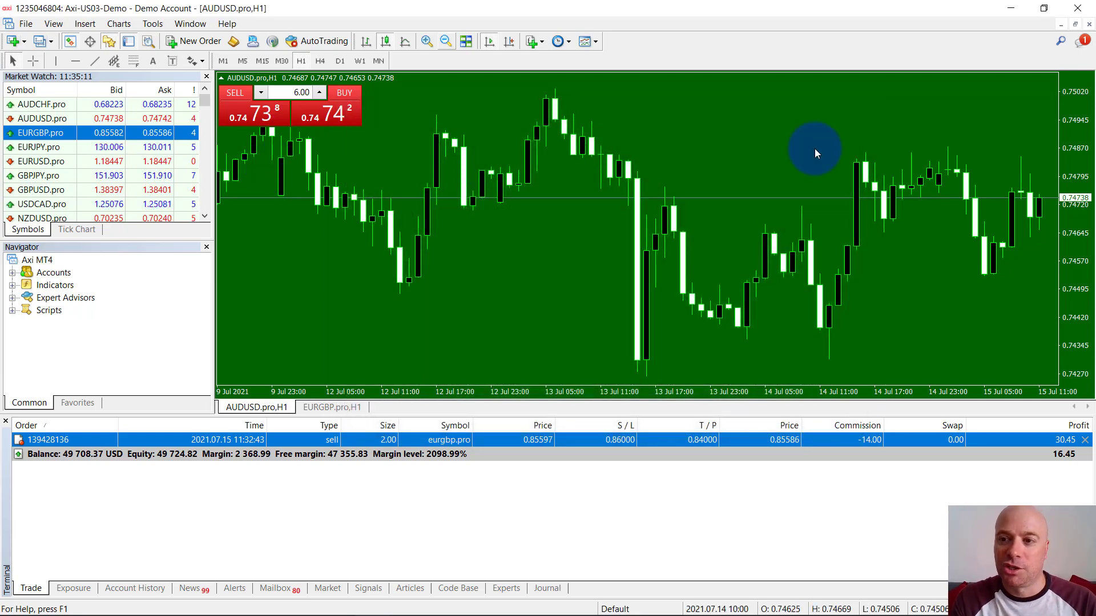
- Open a second AUDUSD chart in a floating window moved aside from the first
{"action": "left_click", "coordinate": [1075, 24]}
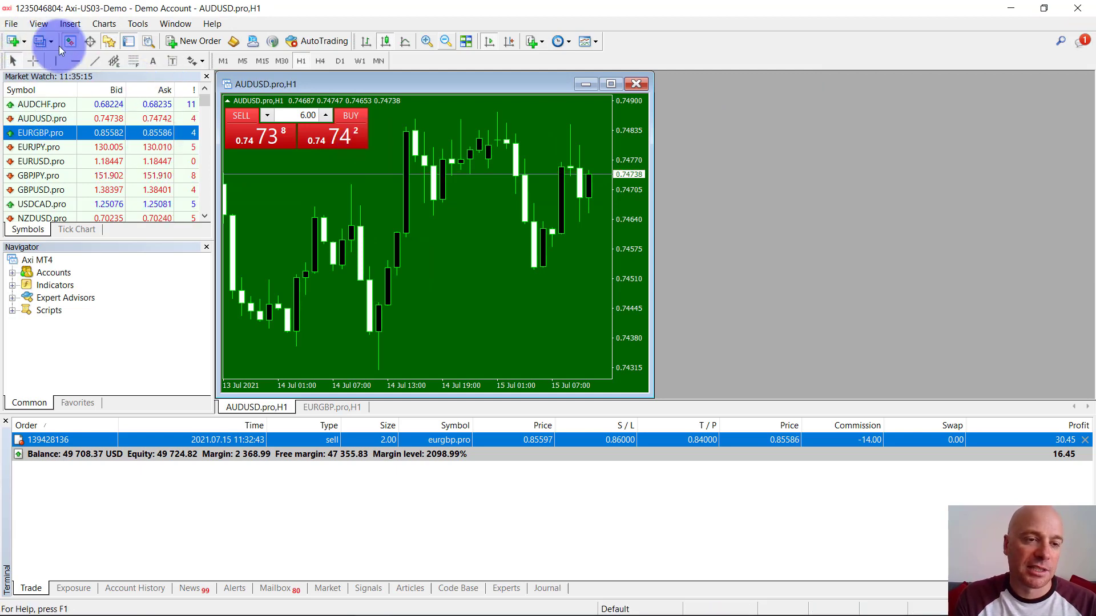
{"action": "left_click", "coordinate": [24, 45]}
{"action": "left_click", "coordinate": [47, 67]}
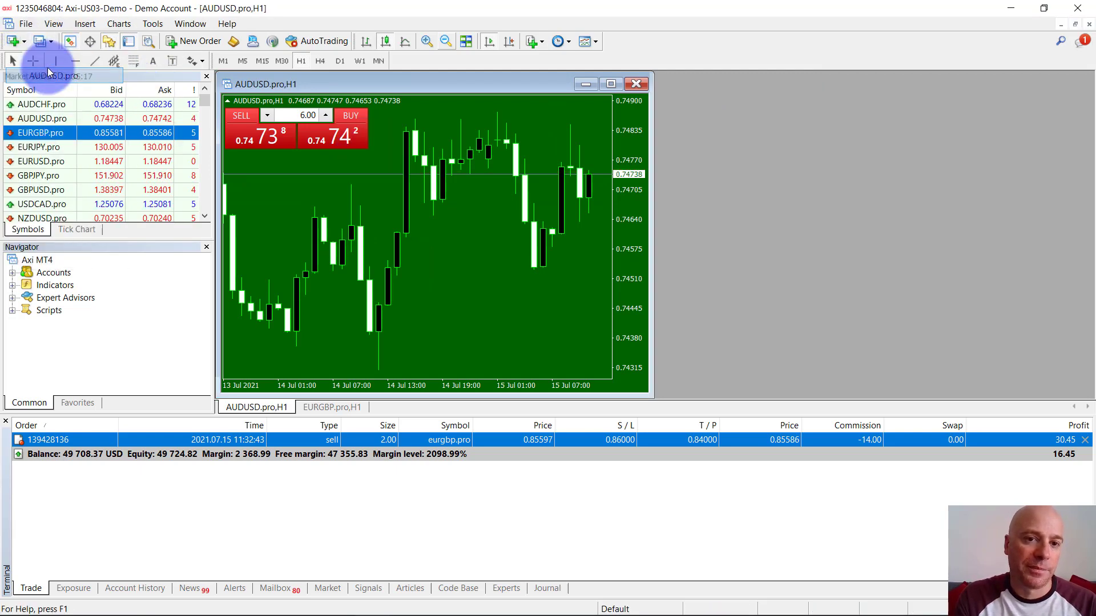
{"action": "left_click", "coordinate": [1076, 26]}
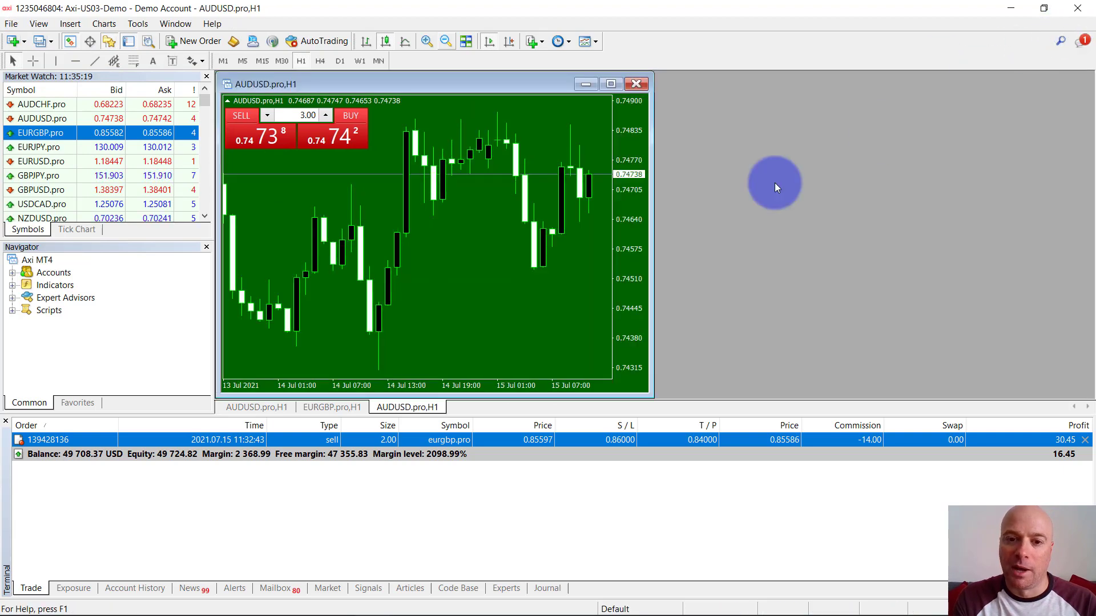
{"action": "left_click_drag", "start_coordinate": [472, 84], "coordinate": [945, 77]}
- Maximize the first AUDUSD chart and step through M5, M15, H1, D1 to MN
{"action": "double_click", "coordinate": [311, 83]}
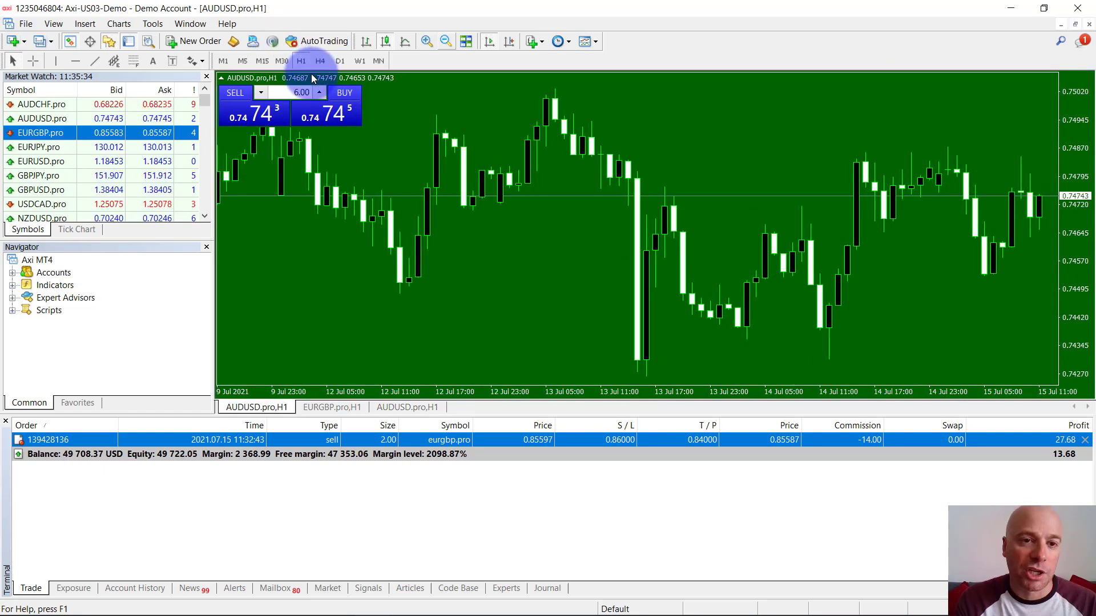
{"action": "left_click", "coordinate": [243, 62]}
{"action": "left_click", "coordinate": [263, 61]}
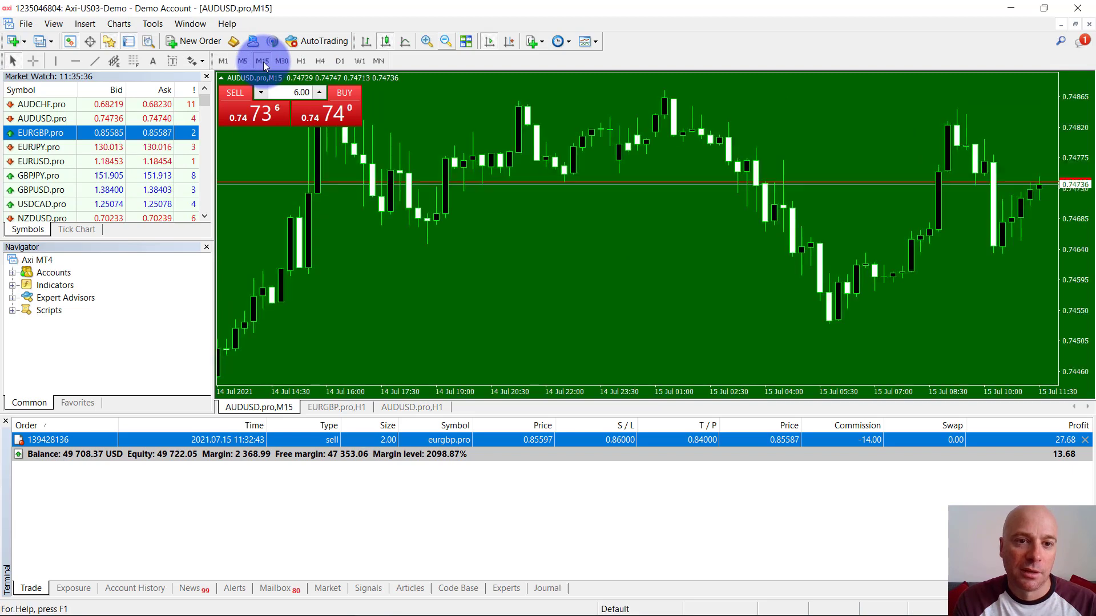
{"action": "left_click", "coordinate": [302, 61]}
{"action": "left_click", "coordinate": [340, 61]}
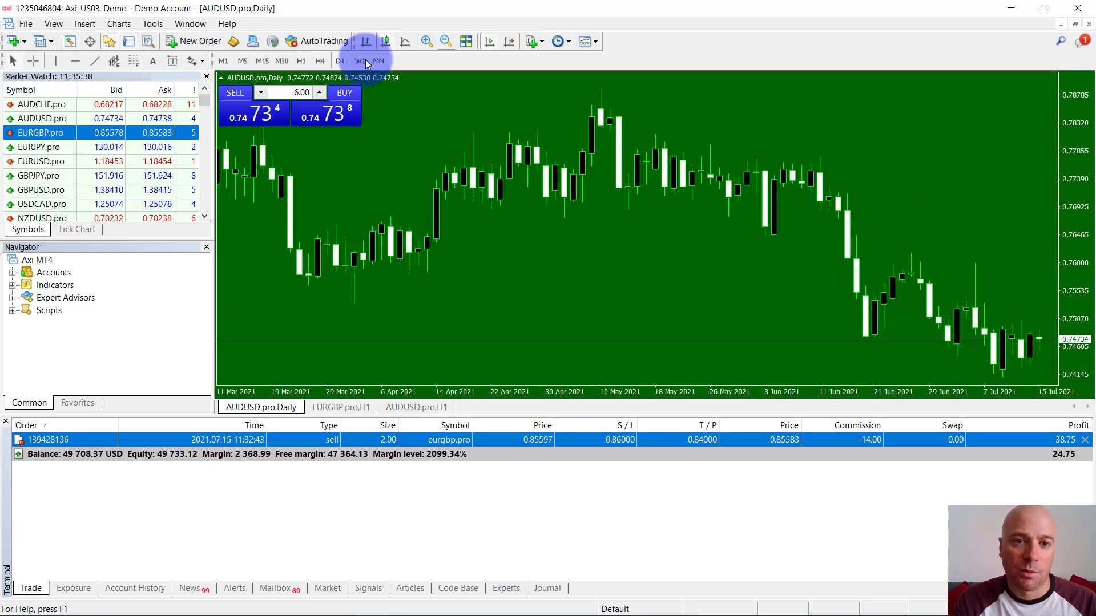
{"action": "left_click", "coordinate": [378, 61]}
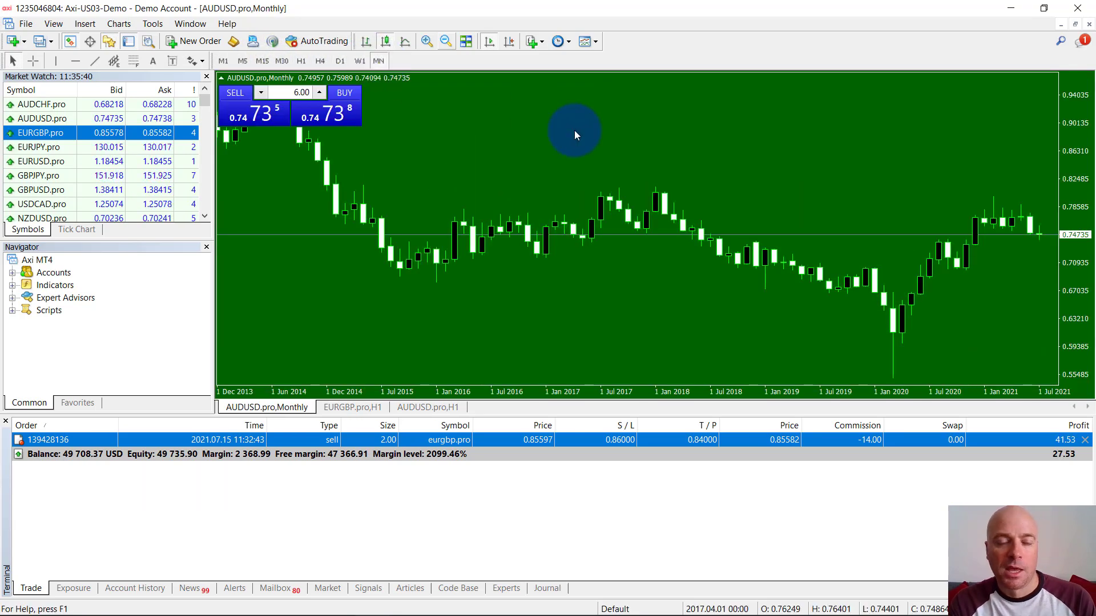
- Draw a horizontal line on the upper chart and a rising trend line from the 2015 lows
{"action": "left_click", "coordinate": [75, 61]}
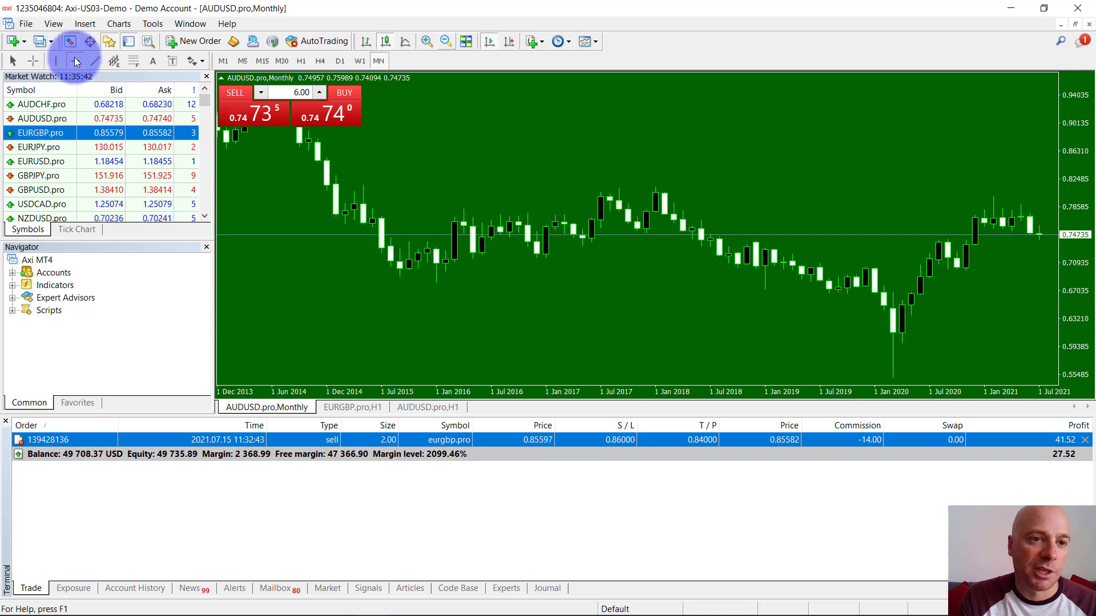
{"action": "left_click", "coordinate": [399, 177]}
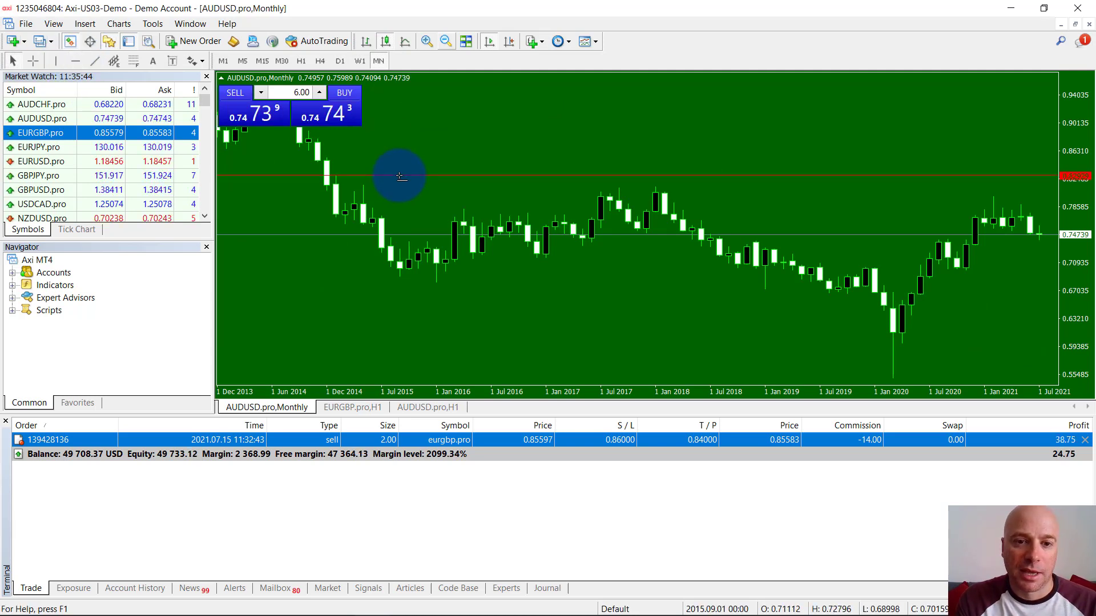
{"action": "left_click", "coordinate": [94, 61]}
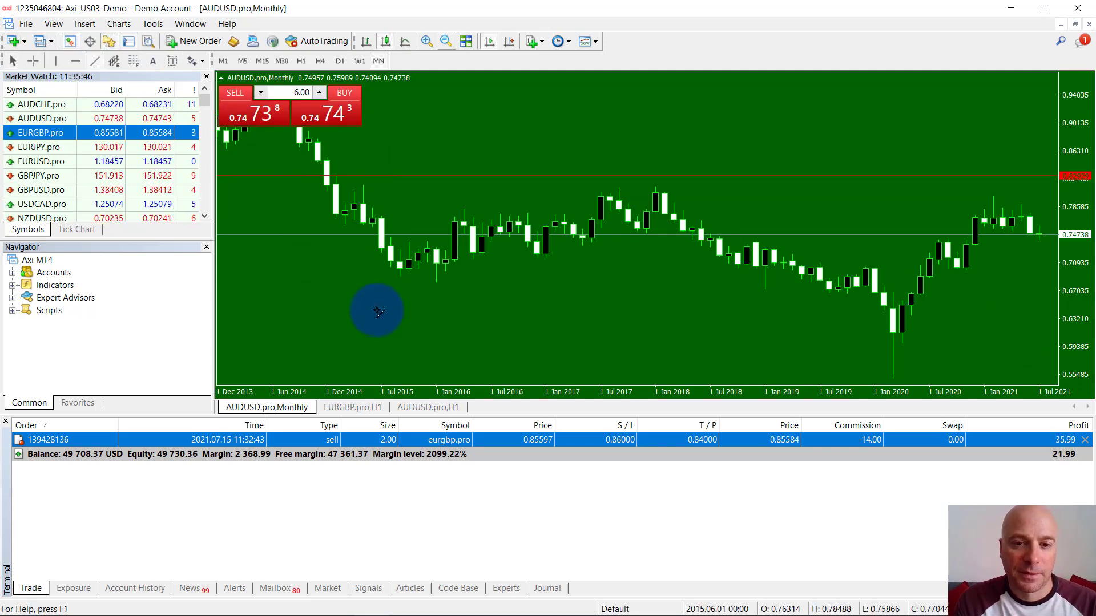
{"action": "left_click_drag", "start_coordinate": [372, 309], "coordinate": [703, 207]}
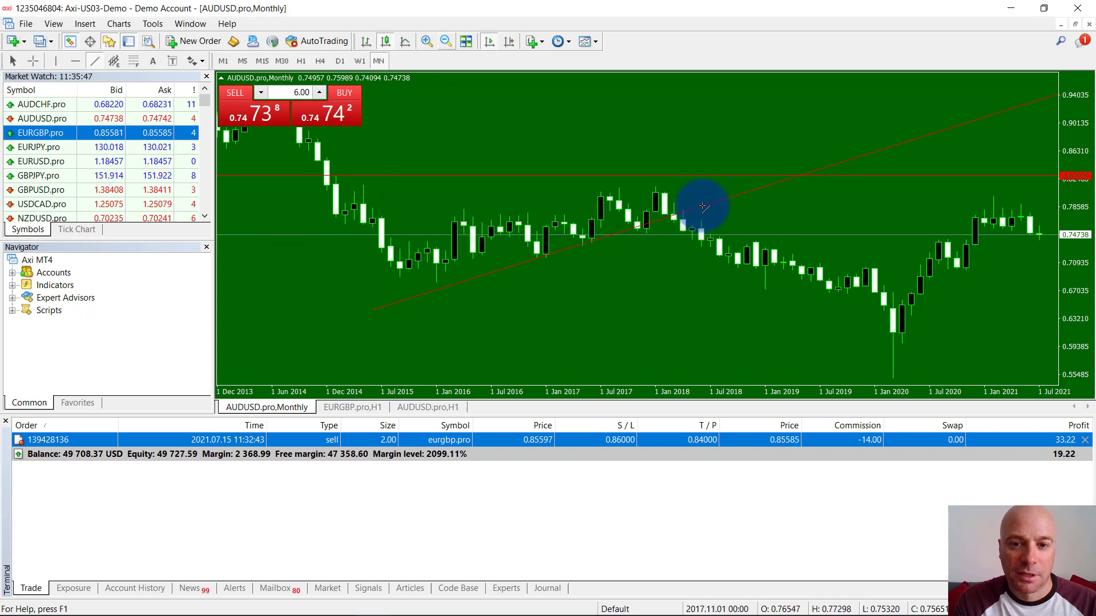
- Move the horizontal line down near 0.80, then delete it and the trend line
{"action": "double_click", "coordinate": [473, 174]}
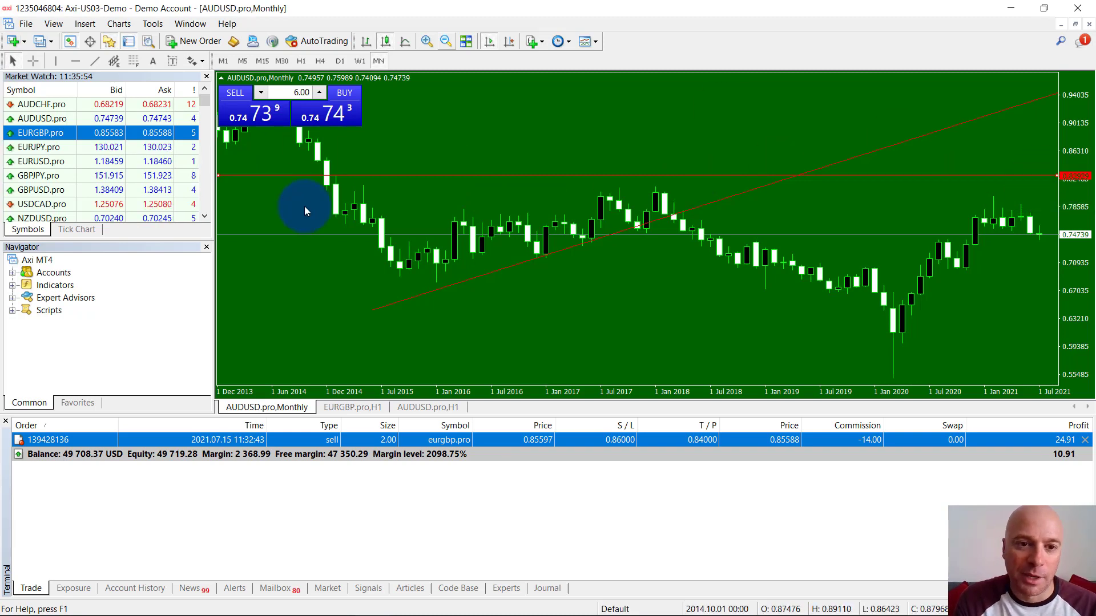
{"action": "mouse_move", "coordinate": [254, 175]}
{"action": "left_mouse_down"}
{"action": "mouse_move", "coordinate": [254, 218]}
{"action": "mouse_move", "coordinate": [253, 183]}
{"action": "mouse_move", "coordinate": [254, 195]}
{"action": "left_mouse_up"}
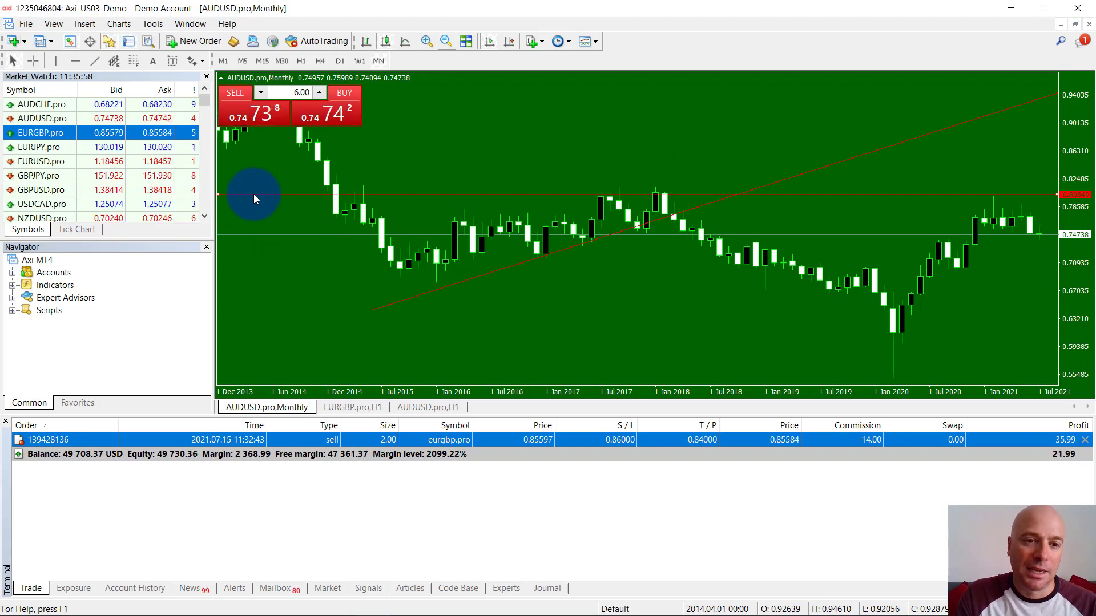
{"action": "right_click", "coordinate": [253, 194]}
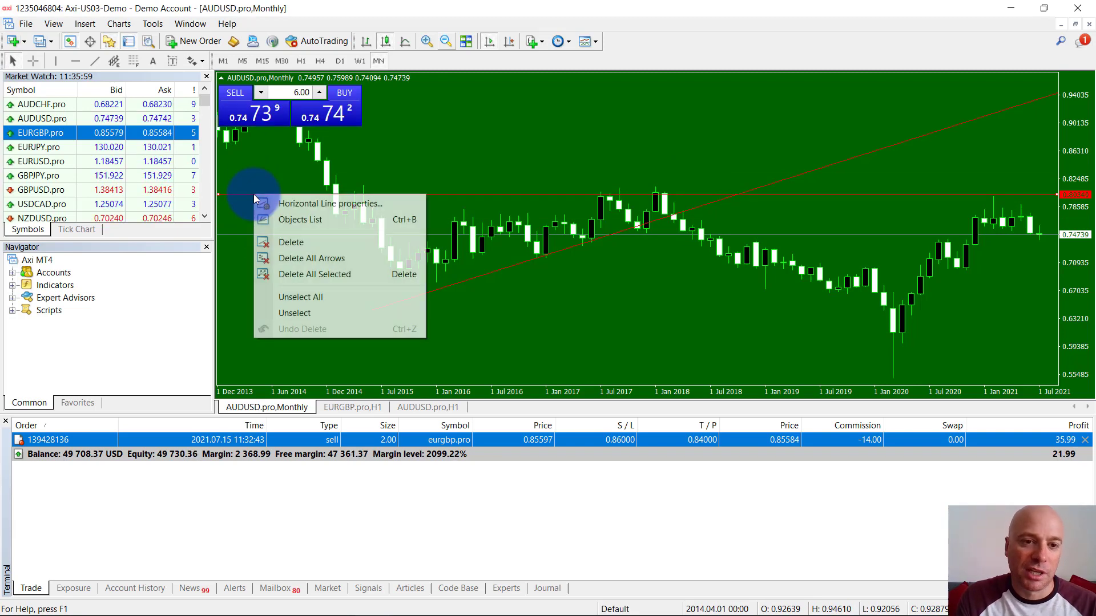
{"action": "left_click", "coordinate": [313, 245]}
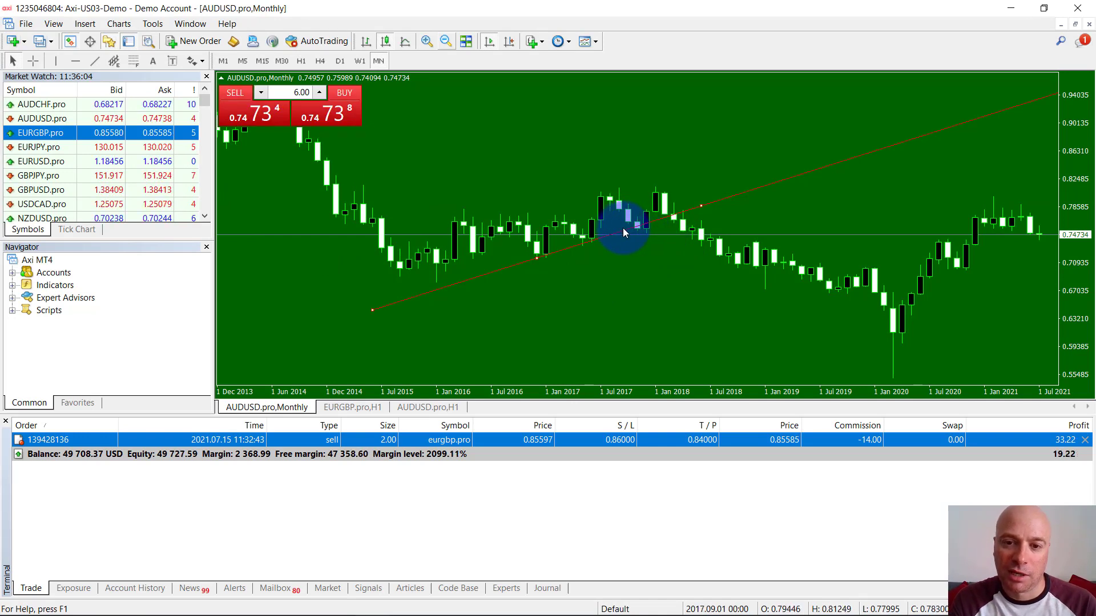
{"action": "key", "text": "Delete"}
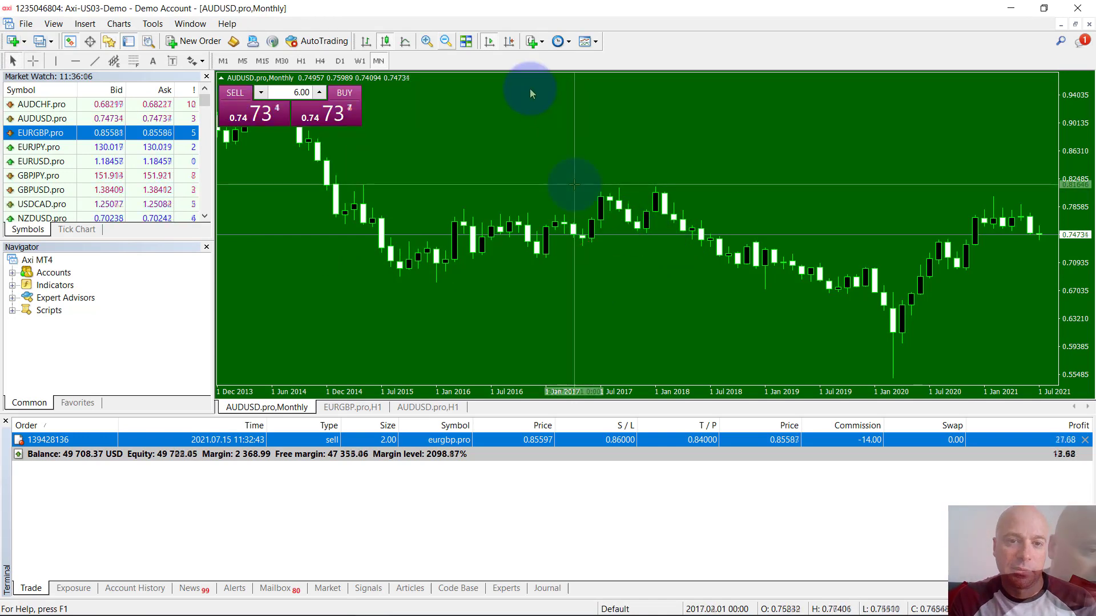
- Add the Bulls Power oscillator with period 18 to the monthly chart
{"action": "left_click", "coordinate": [12, 285]}
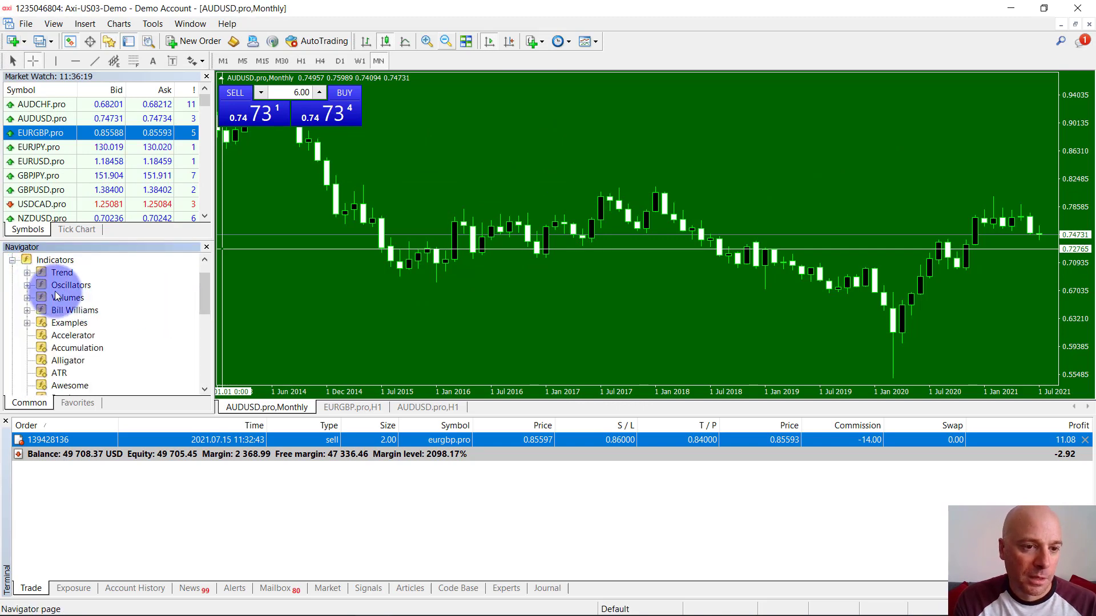
{"action": "left_click", "coordinate": [26, 286]}
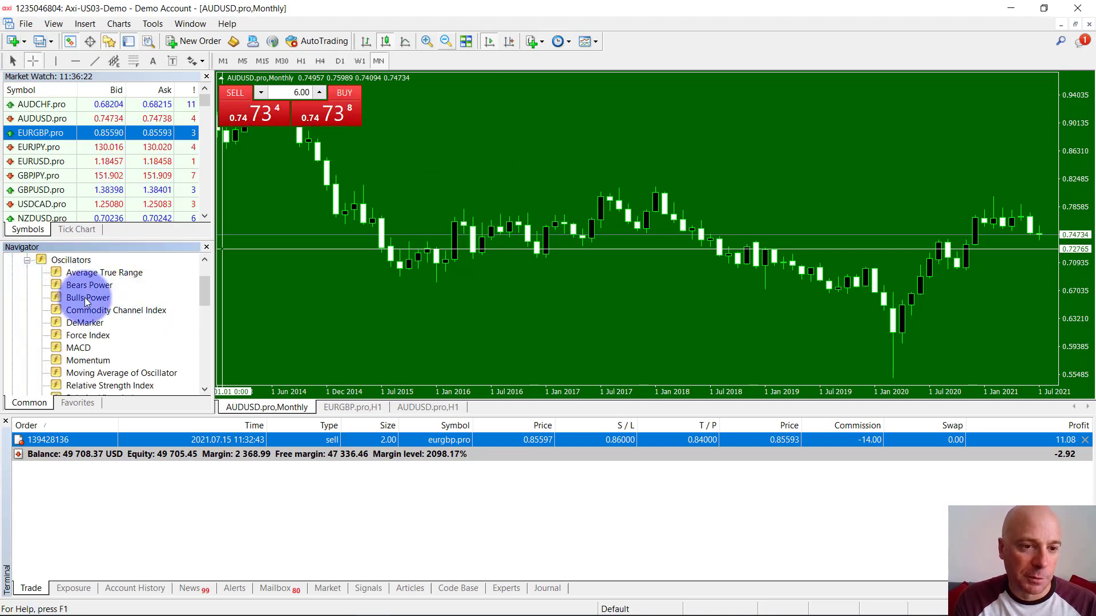
{"action": "left_click_drag", "start_coordinate": [88, 298], "coordinate": [334, 309]}
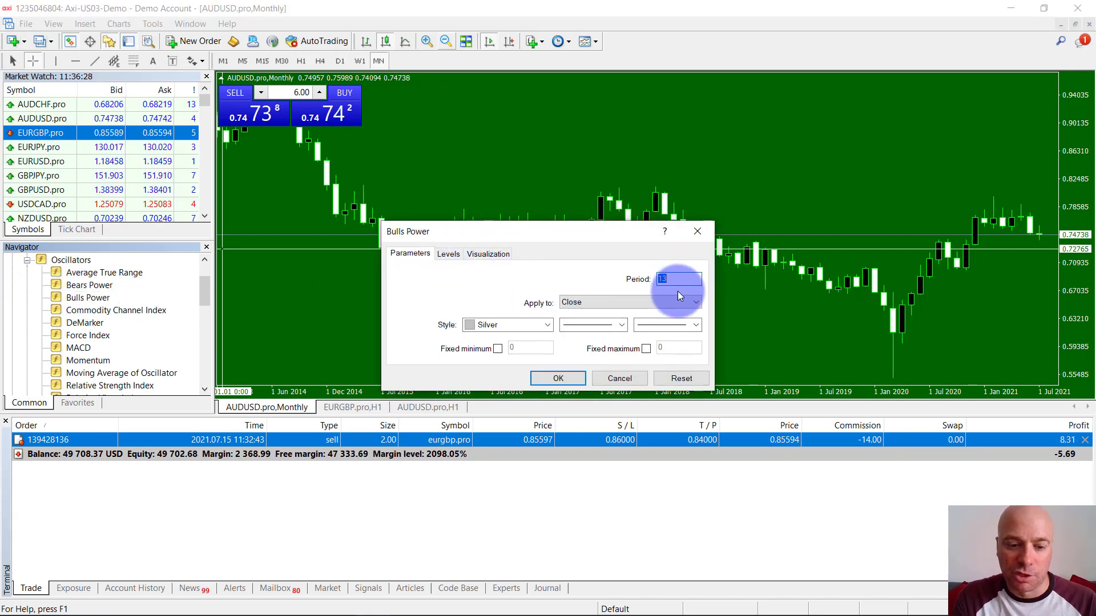
{"action": "type", "text": "18"}
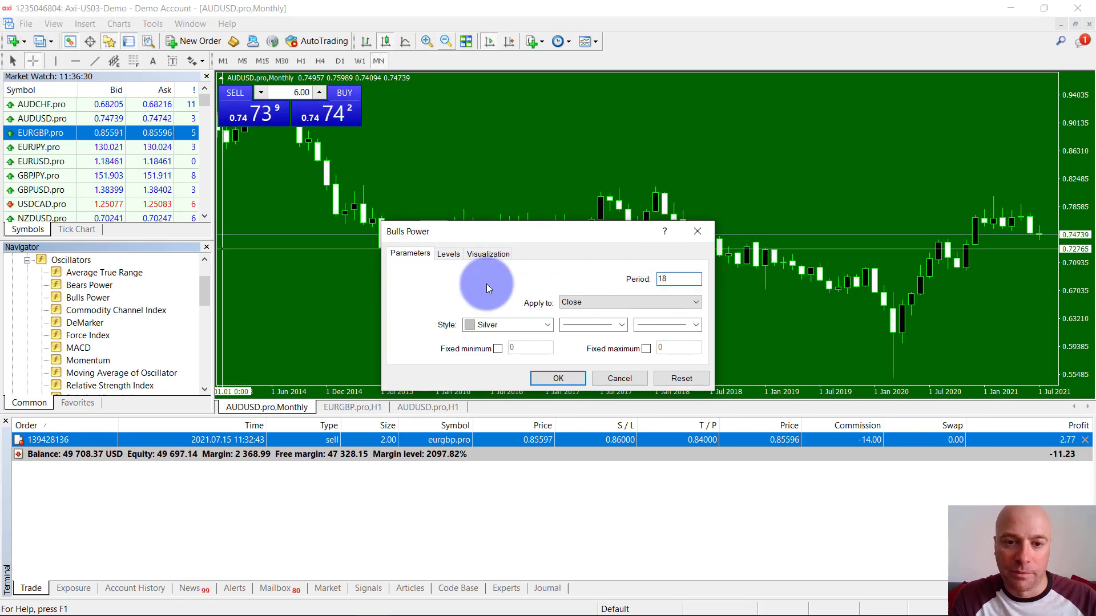
{"action": "left_click", "coordinate": [449, 254]}
{"action": "left_click", "coordinate": [488, 254]}
{"action": "left_click", "coordinate": [416, 255]}
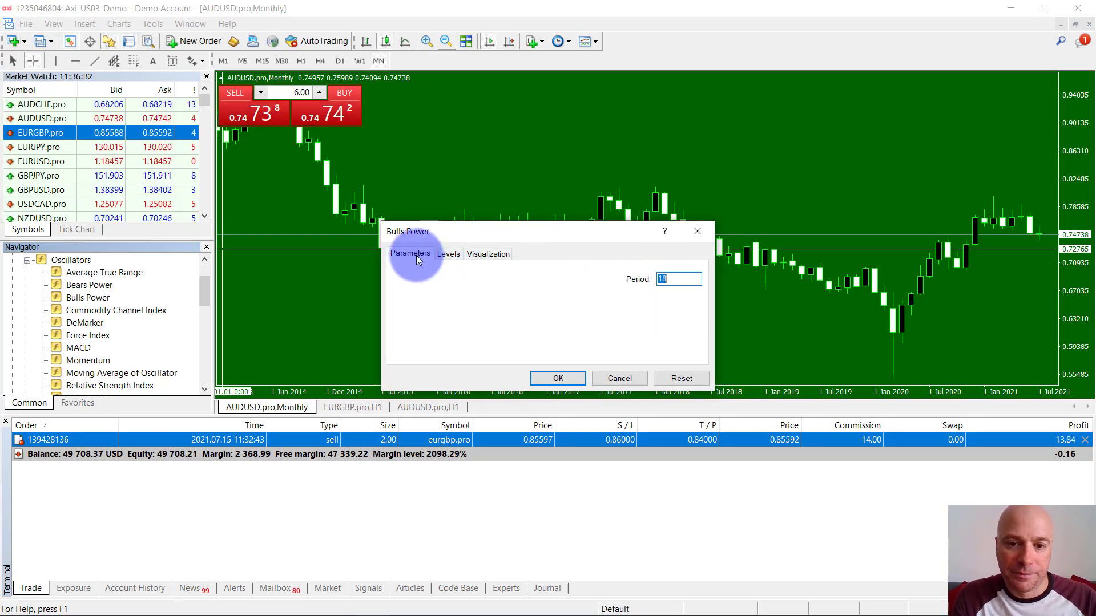
{"action": "left_click", "coordinate": [562, 379]}
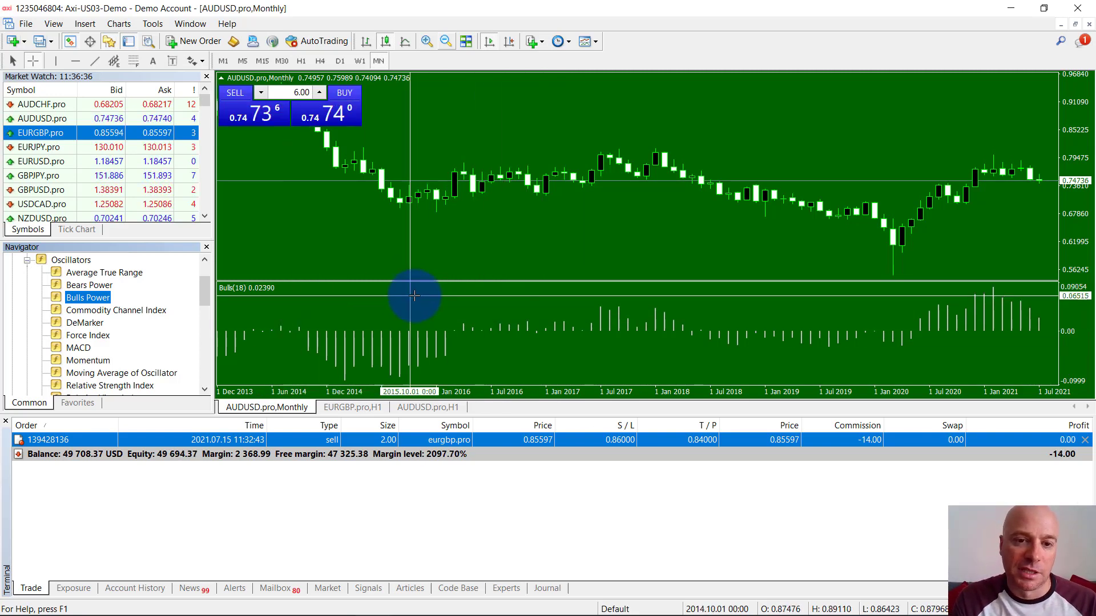
- Delete Bulls Power from the chart's Indicators List
{"action": "left_click", "coordinate": [306, 293]}
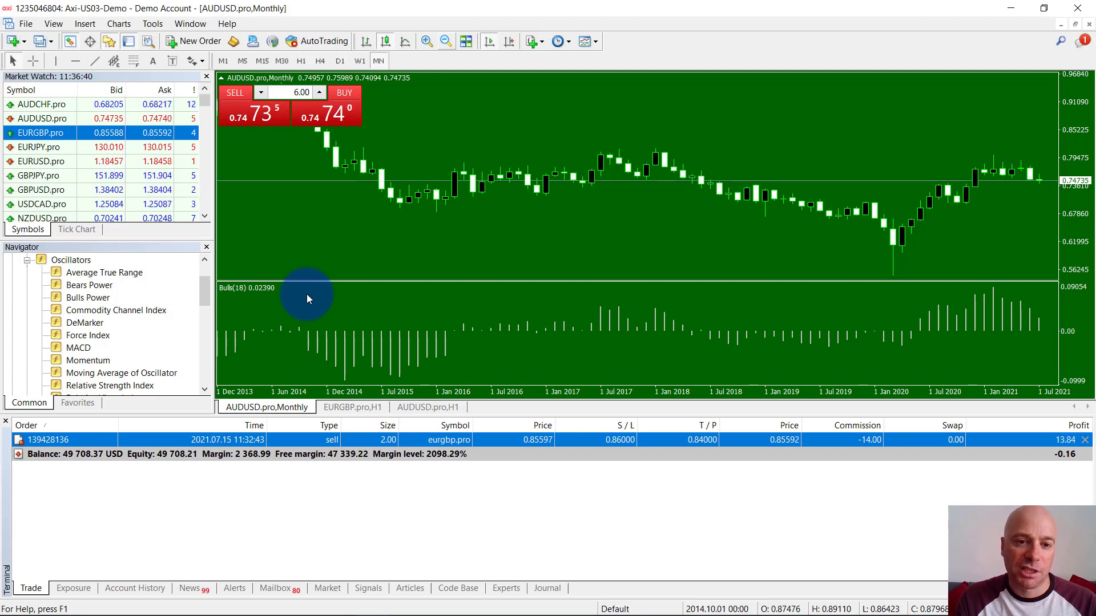
{"action": "right_click", "coordinate": [307, 295]}
{"action": "left_click", "coordinate": [350, 335]}
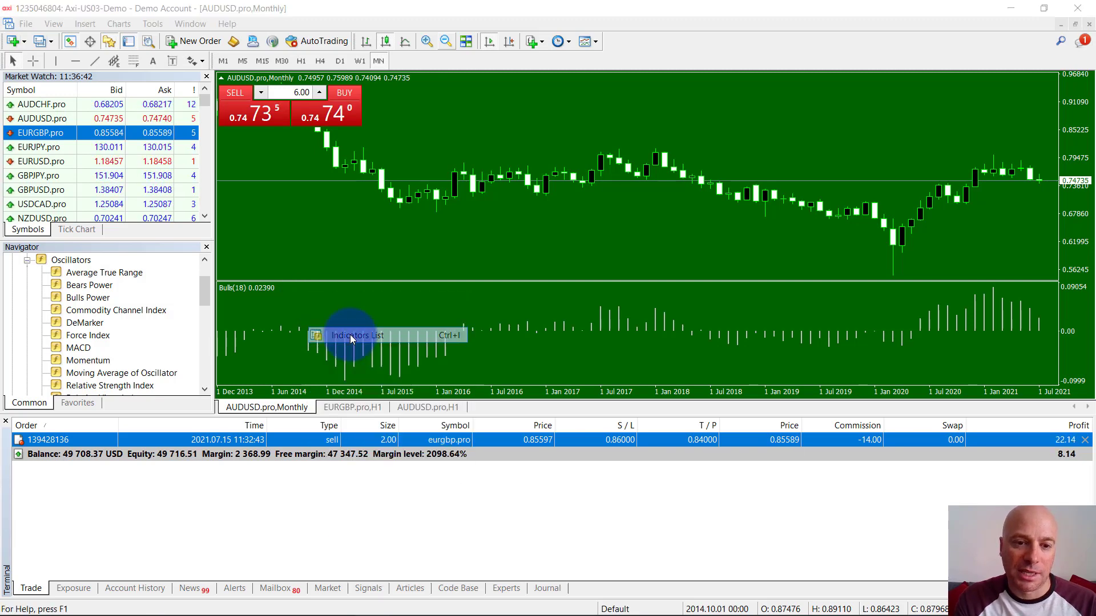
{"action": "left_click", "coordinate": [82, 78]}
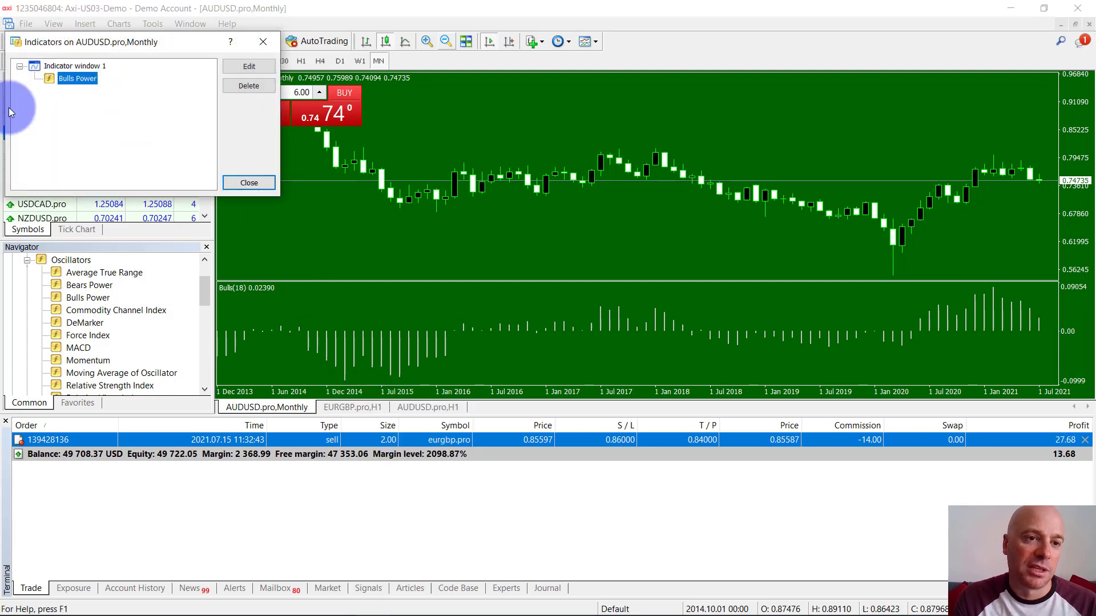
{"action": "left_click", "coordinate": [250, 67]}
{"action": "left_click", "coordinate": [244, 187]}
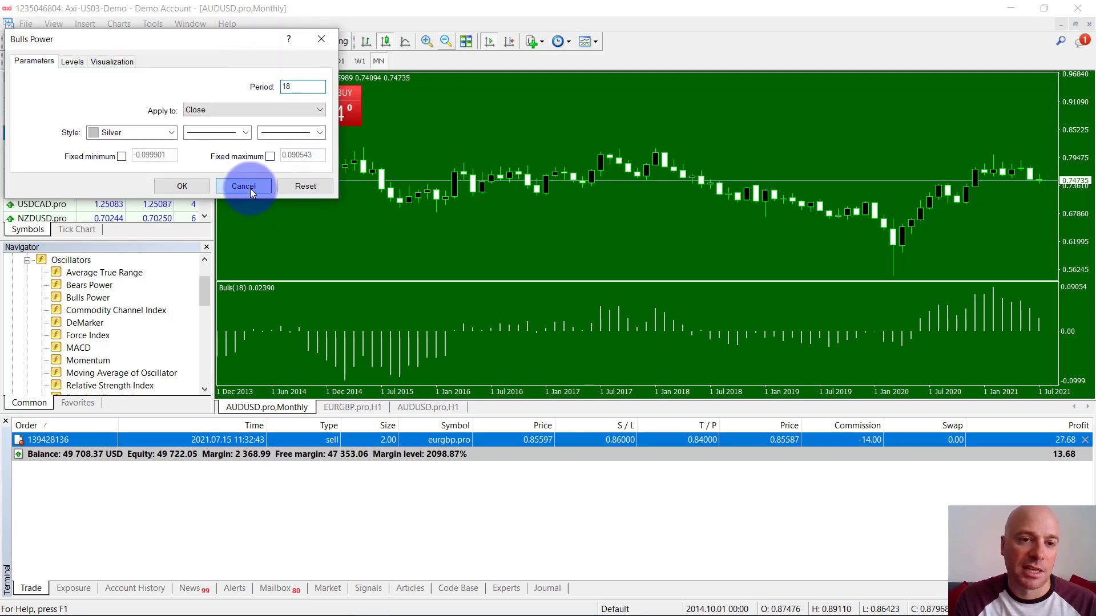
{"action": "left_click", "coordinate": [238, 89]}
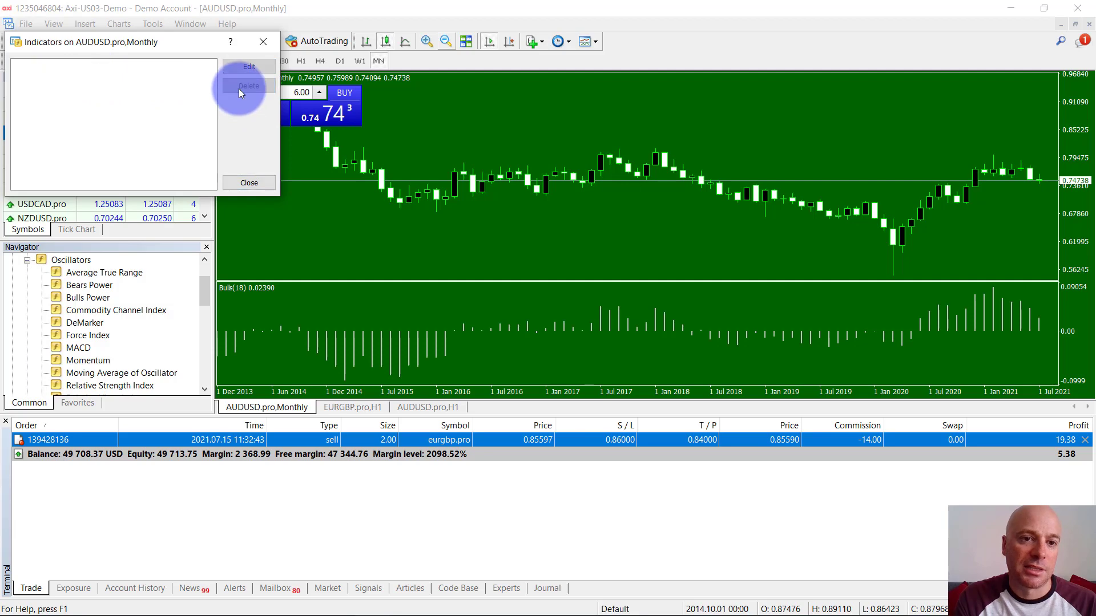